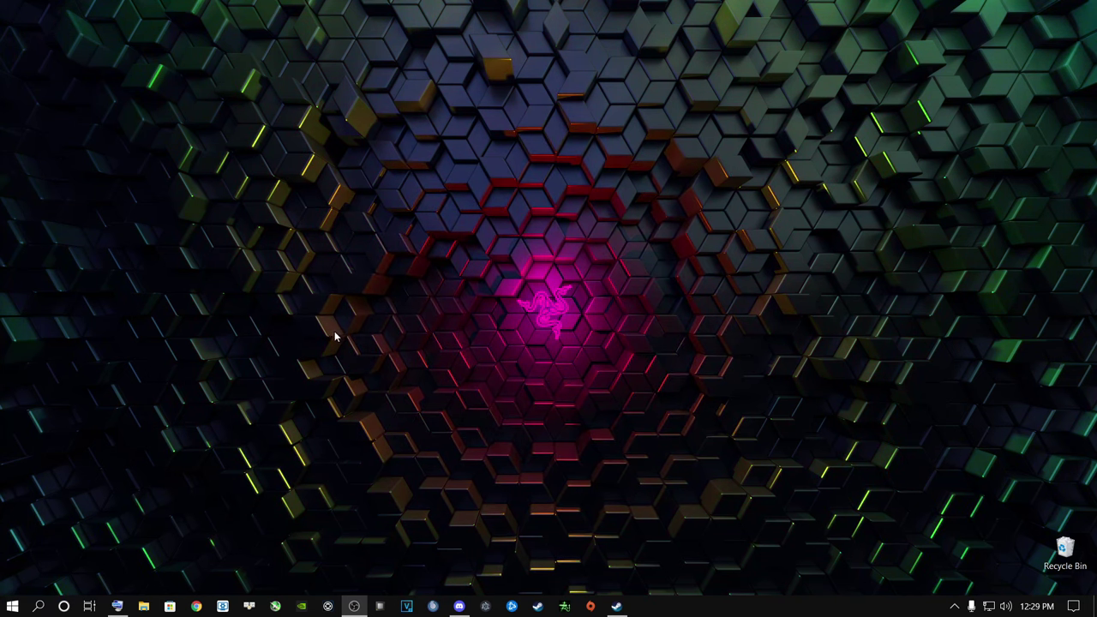
Bring up Steam from the taskbar and show the PUBG: BATTLEGROUNDS library page.
click(617, 606)
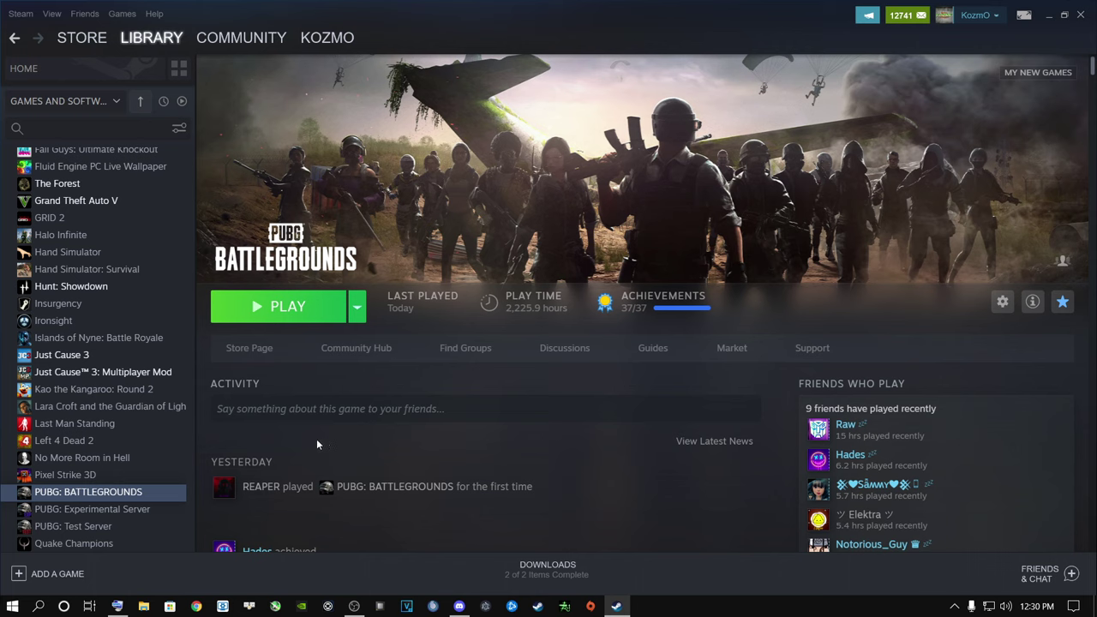
Browse to PUBG's install folder on drive D through its Properties > Local Files.
right_click(85, 496)
click(122, 481)
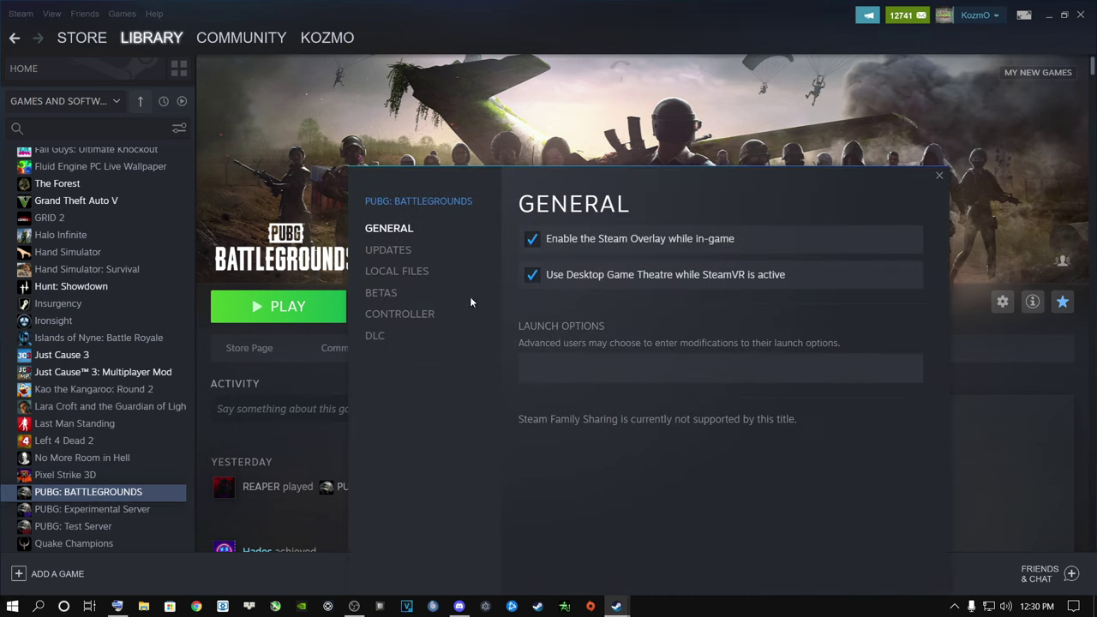
click(405, 271)
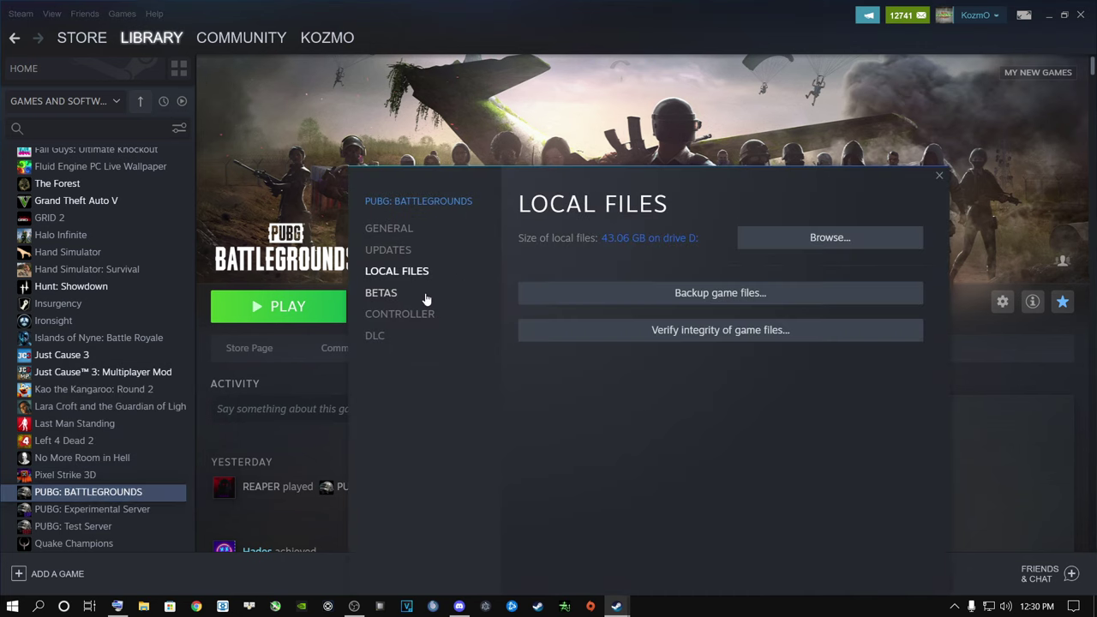
click(788, 238)
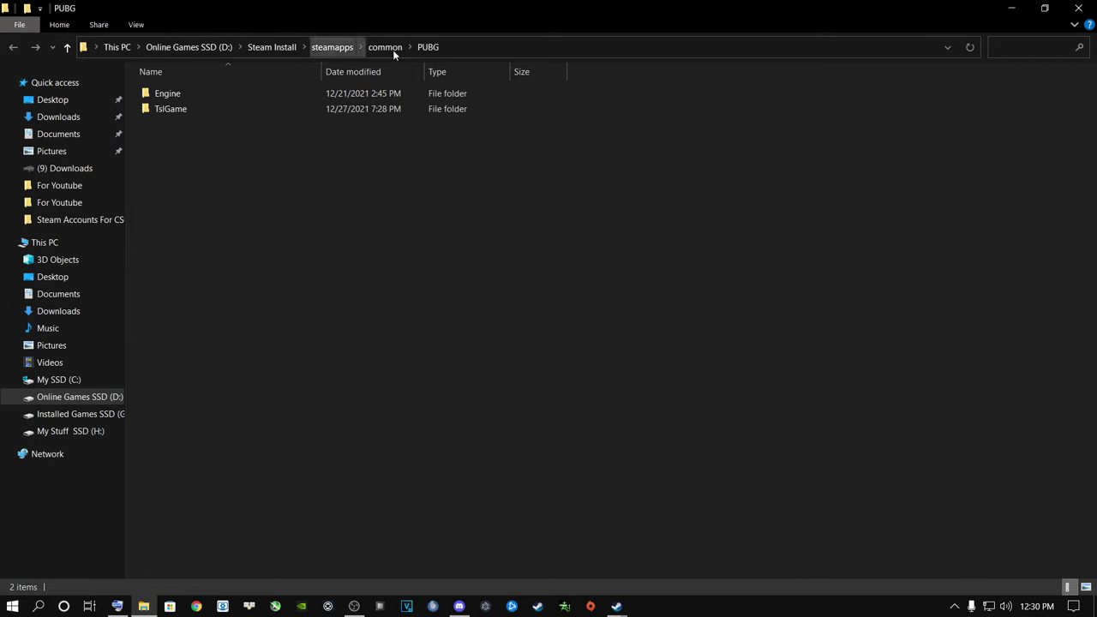
Show the Compatibility properties of the TslGame application in TslGame\Binaries\Win64.
double_click(174, 110)
double_click(177, 95)
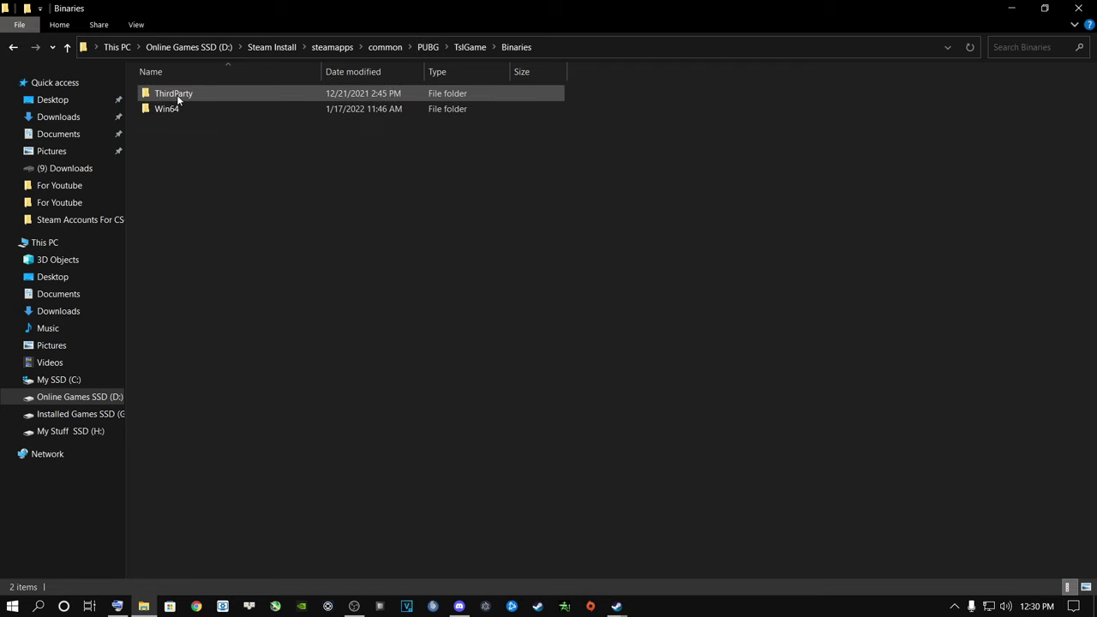
double_click(168, 108)
click(164, 204)
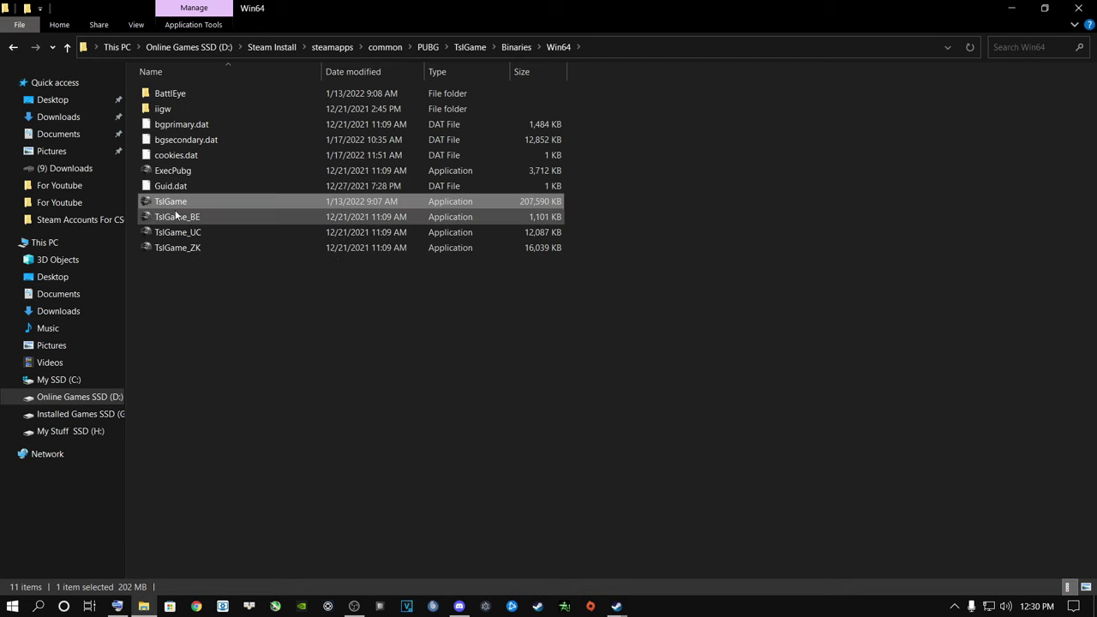
right_click(172, 202)
click(225, 487)
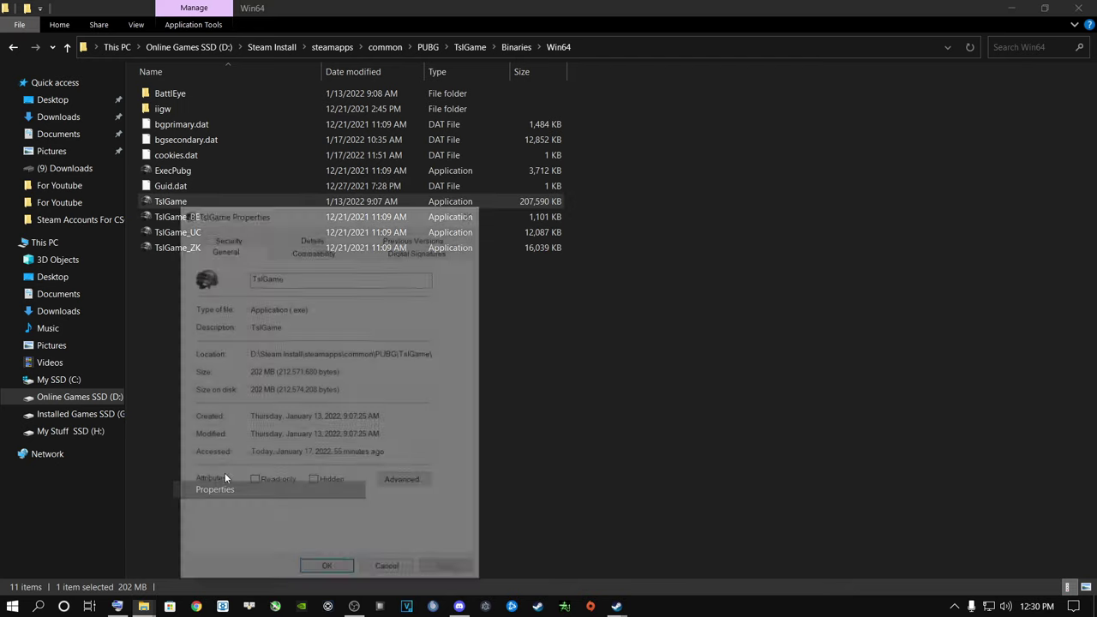
click(314, 249)
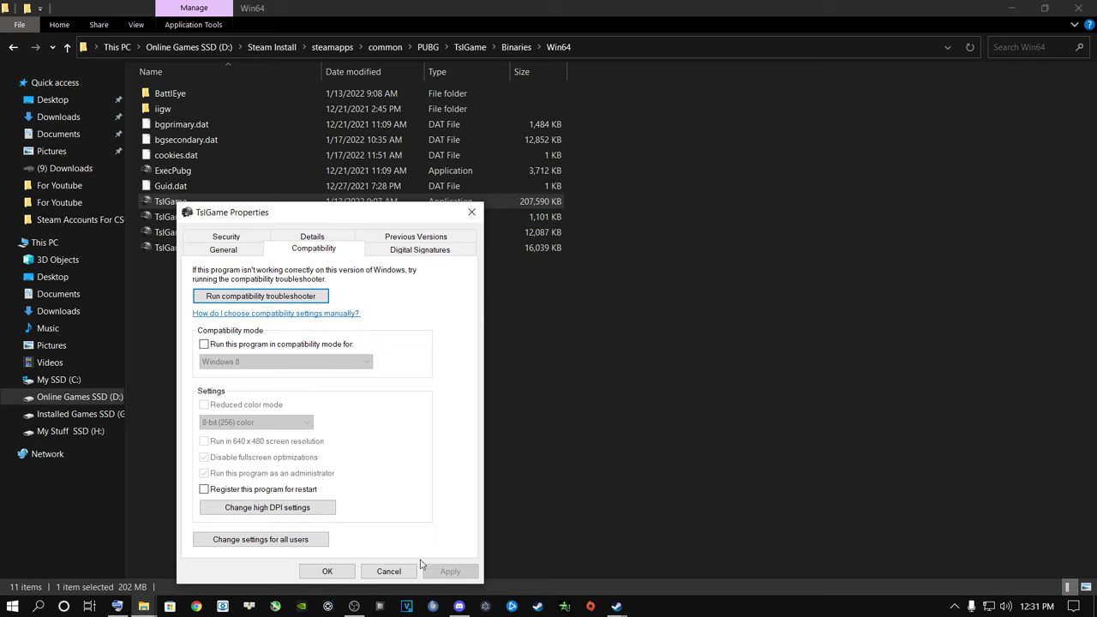
For all users, enable Run as administrator and Disable fullscreen optimizations, then apply.
click(248, 544)
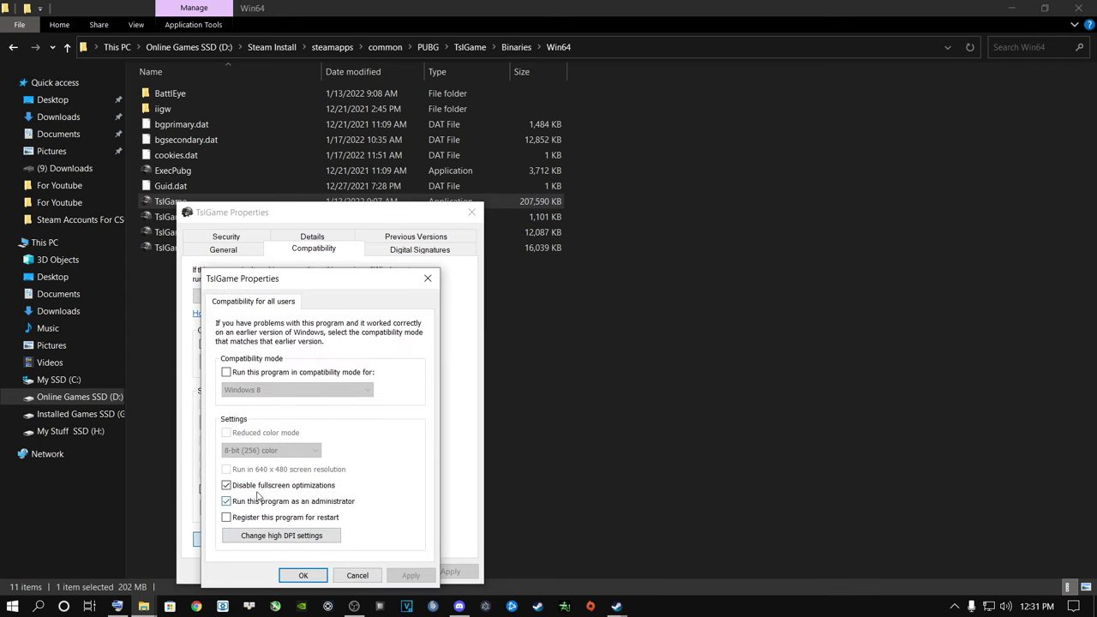
click(226, 502)
click(226, 486)
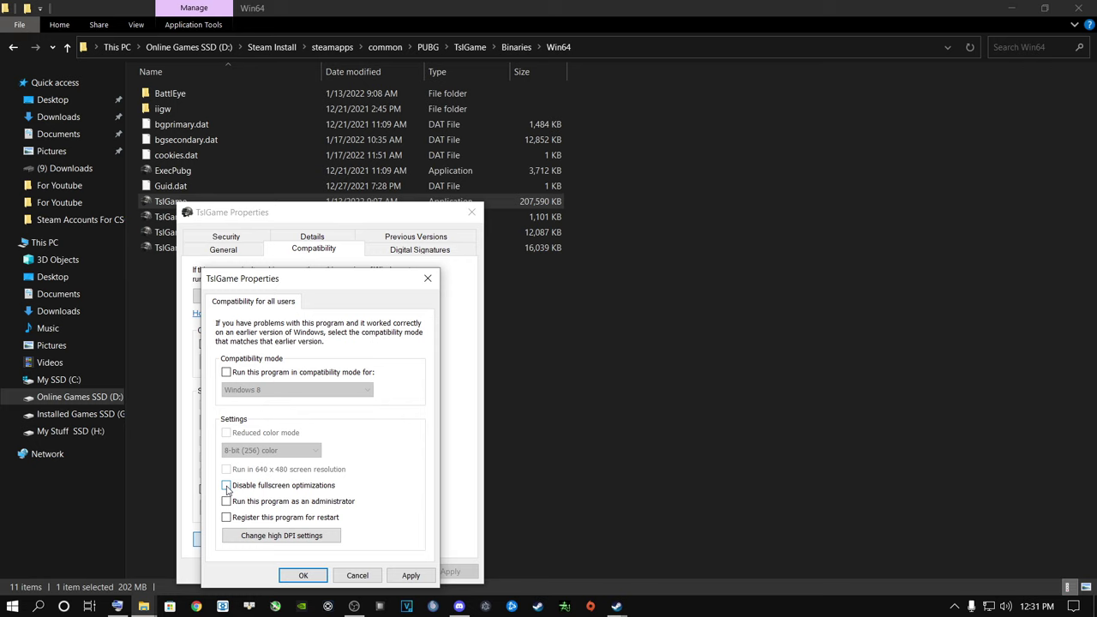
click(227, 486)
click(226, 502)
click(403, 575)
Override high DPI scaling with System and close TslGame's compatibility dialogs.
click(277, 540)
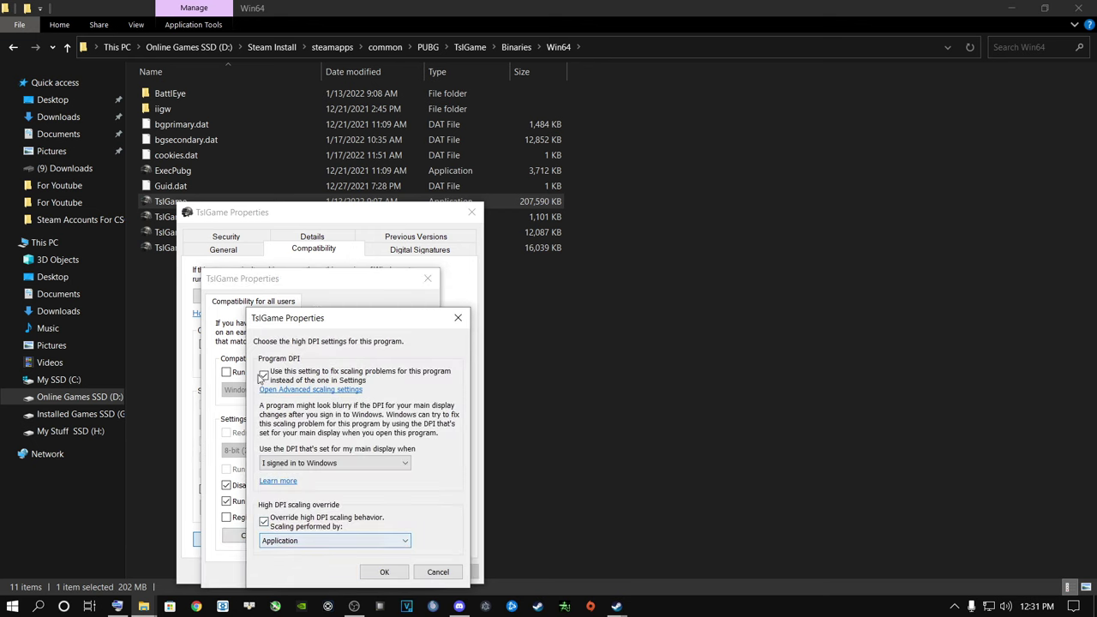
click(328, 467)
click(294, 477)
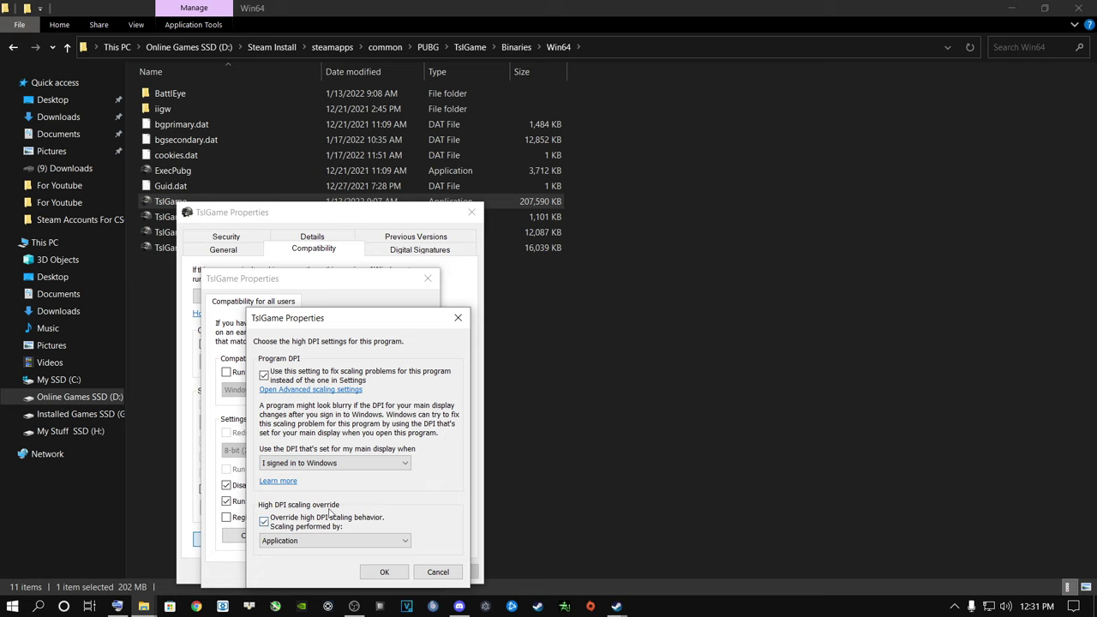
click(324, 541)
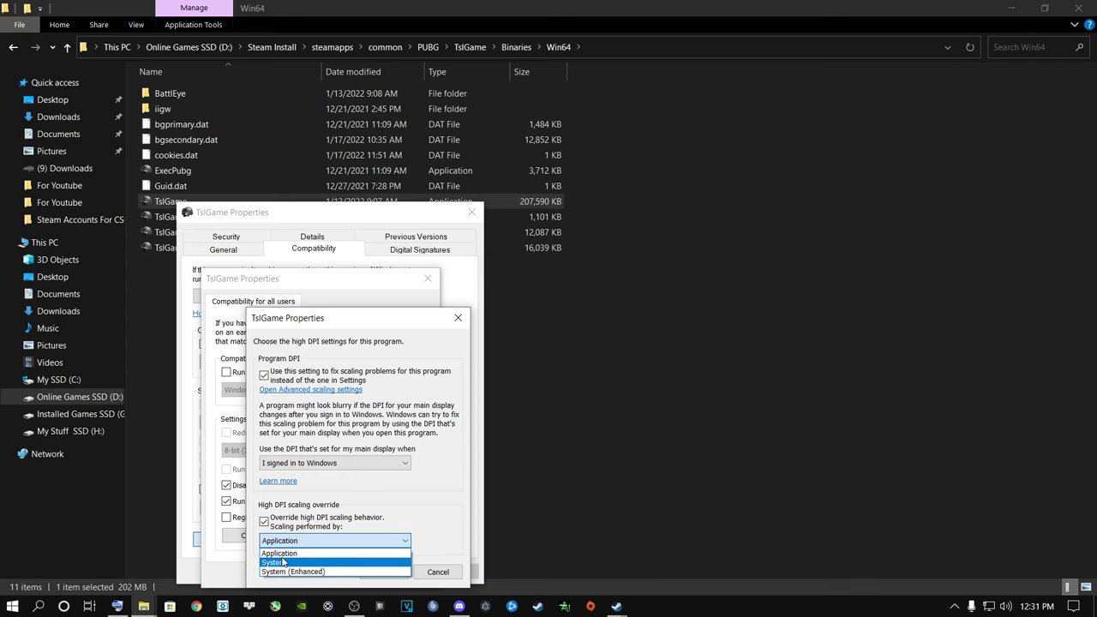
click(283, 562)
click(388, 572)
click(412, 577)
click(304, 575)
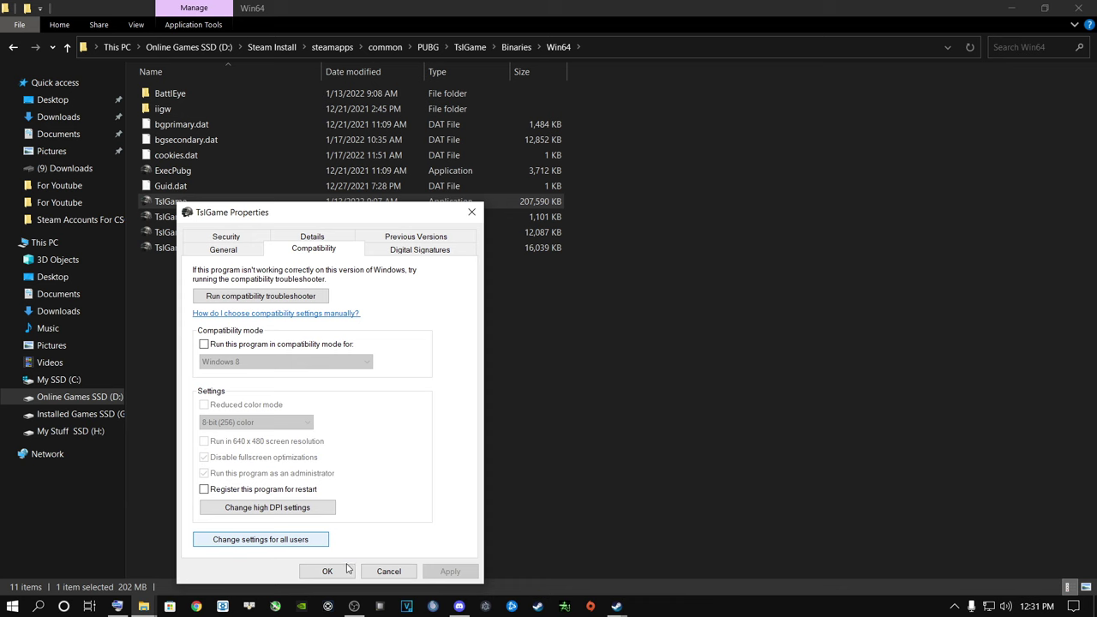
click(343, 571)
click(340, 351)
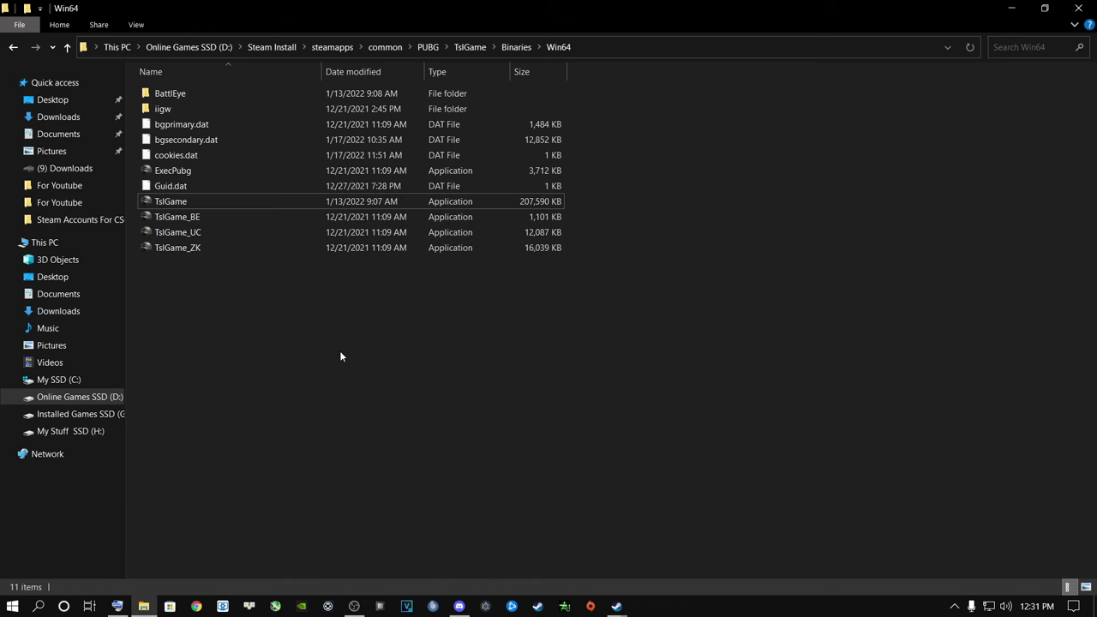
Close Explorer and verify PUBG's game file integrity until 100% validated.
click(1080, 7)
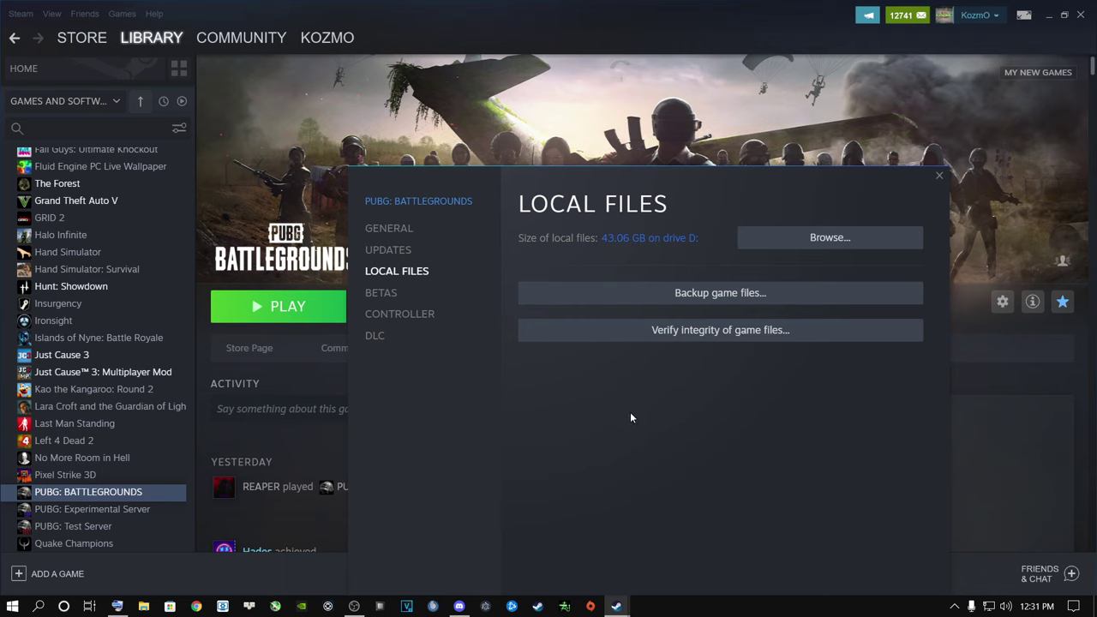
click(693, 340)
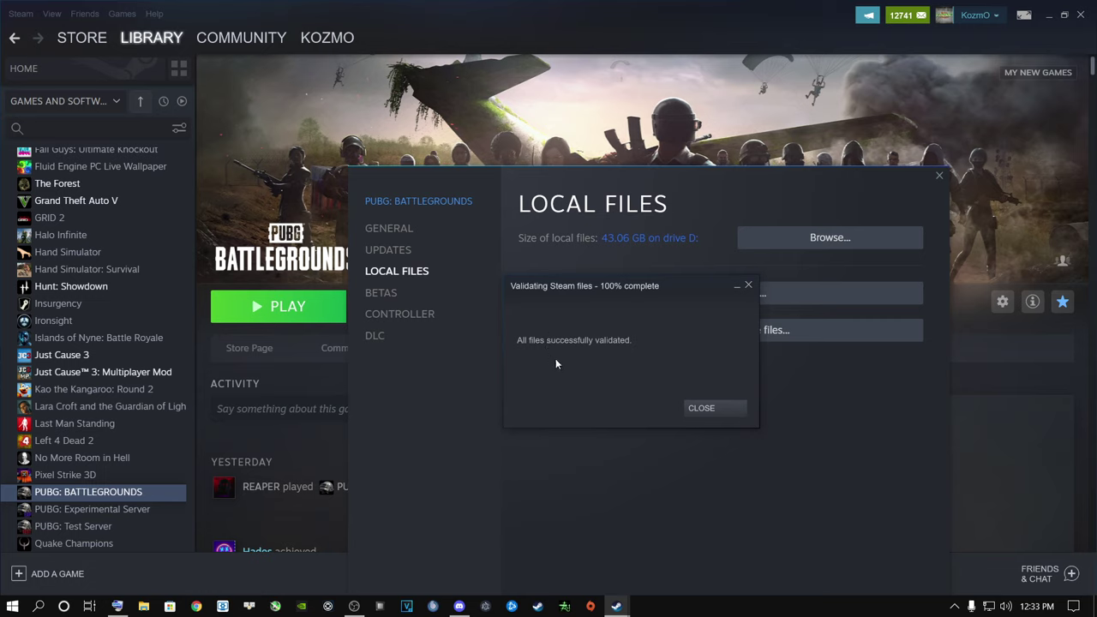
Dismiss the validation result, close PUBG's properties, and minimize Steam.
click(703, 408)
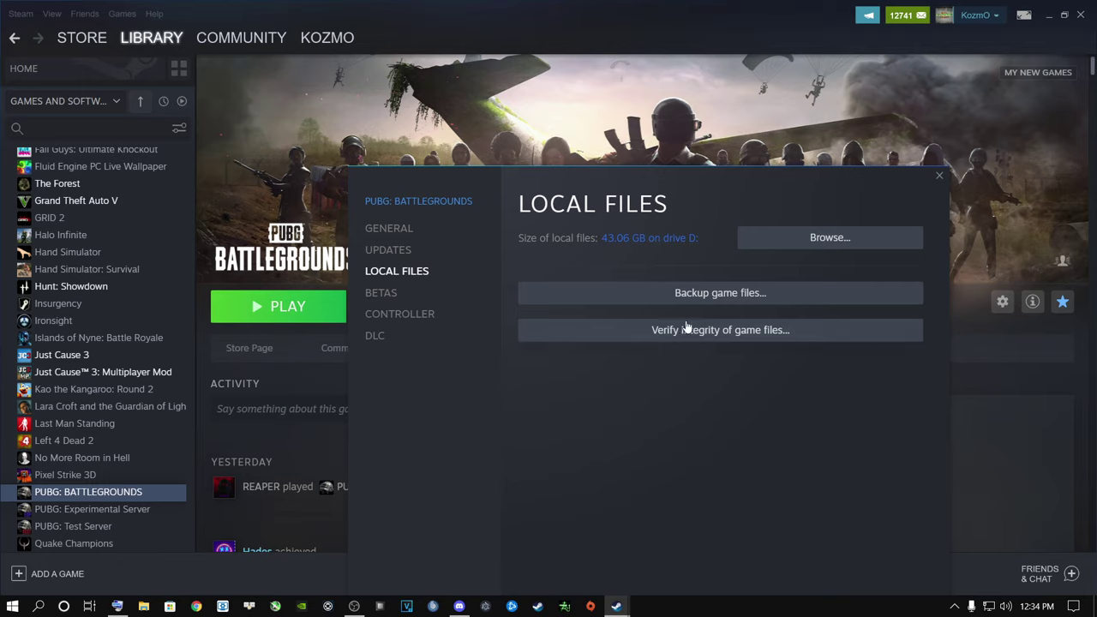
click(698, 327)
click(939, 178)
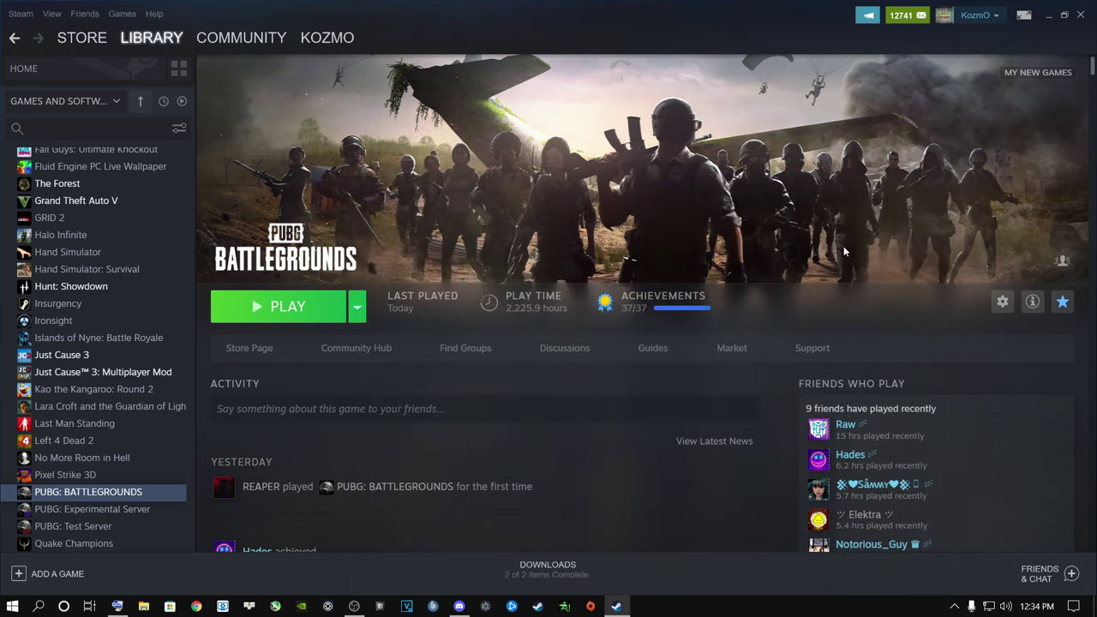
click(1053, 16)
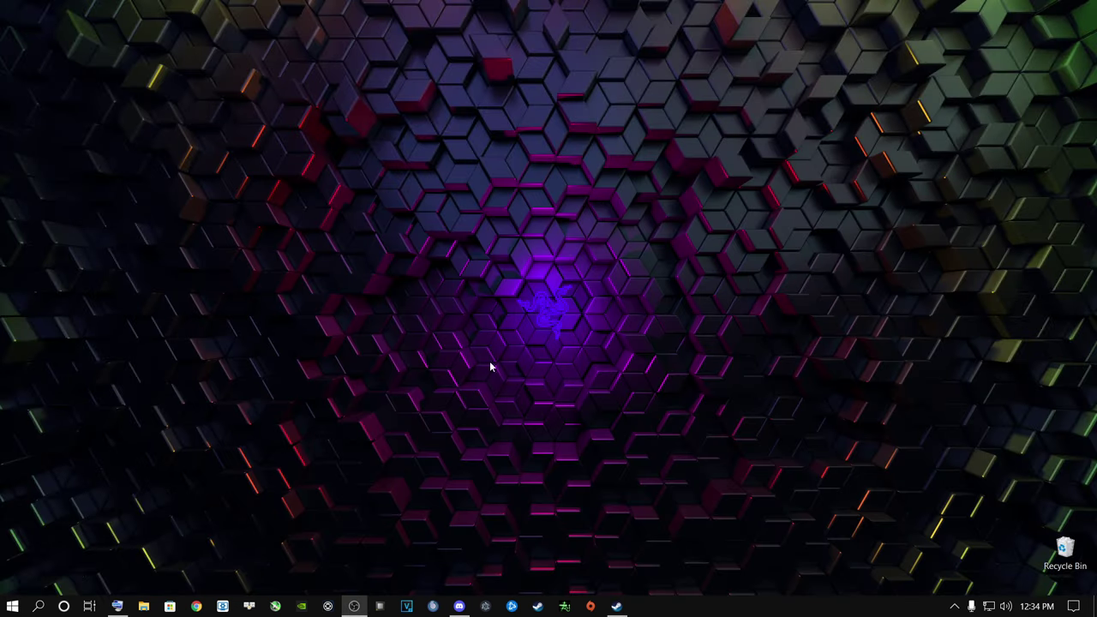
Search for SETTINGS and run a Windows Update check under Update & Security.
click(38, 609)
text(S)
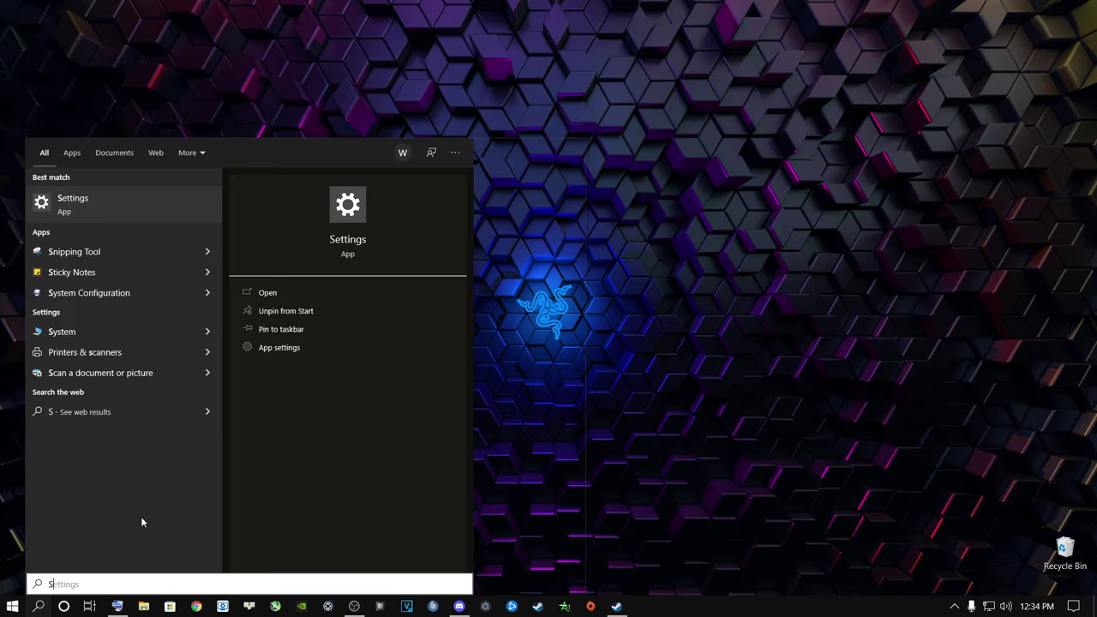
text(ETTINGS)
key(Return)
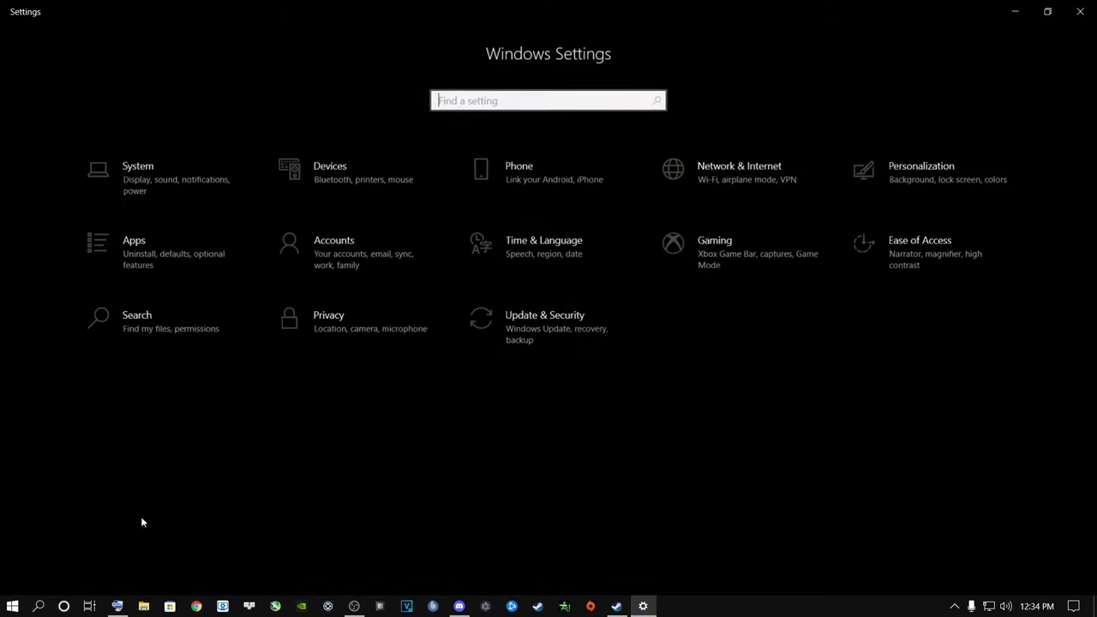
click(561, 327)
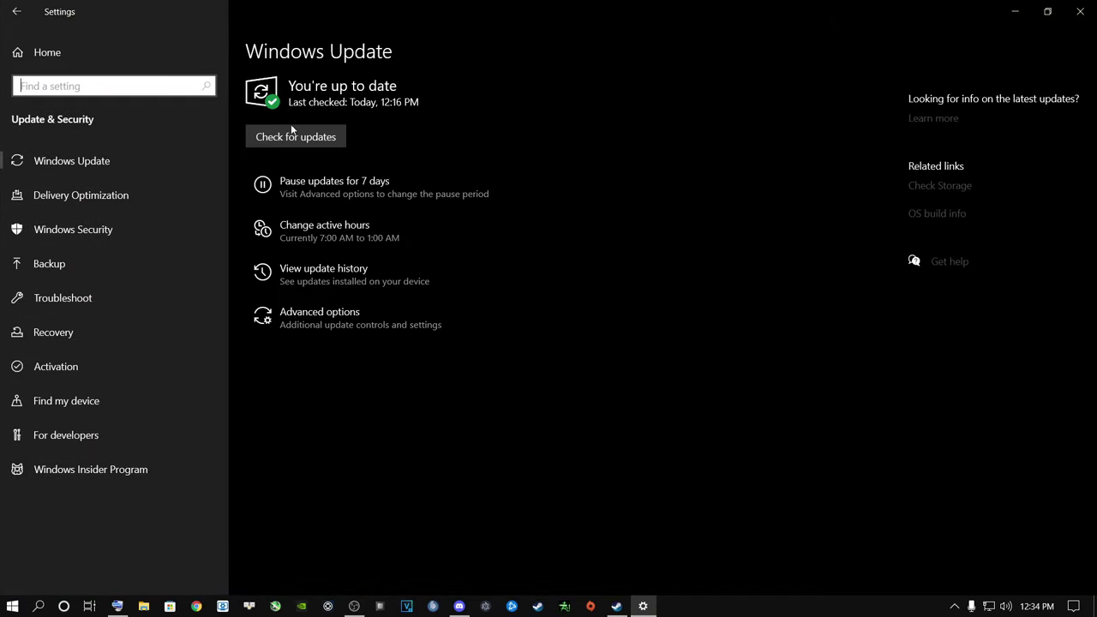
click(295, 141)
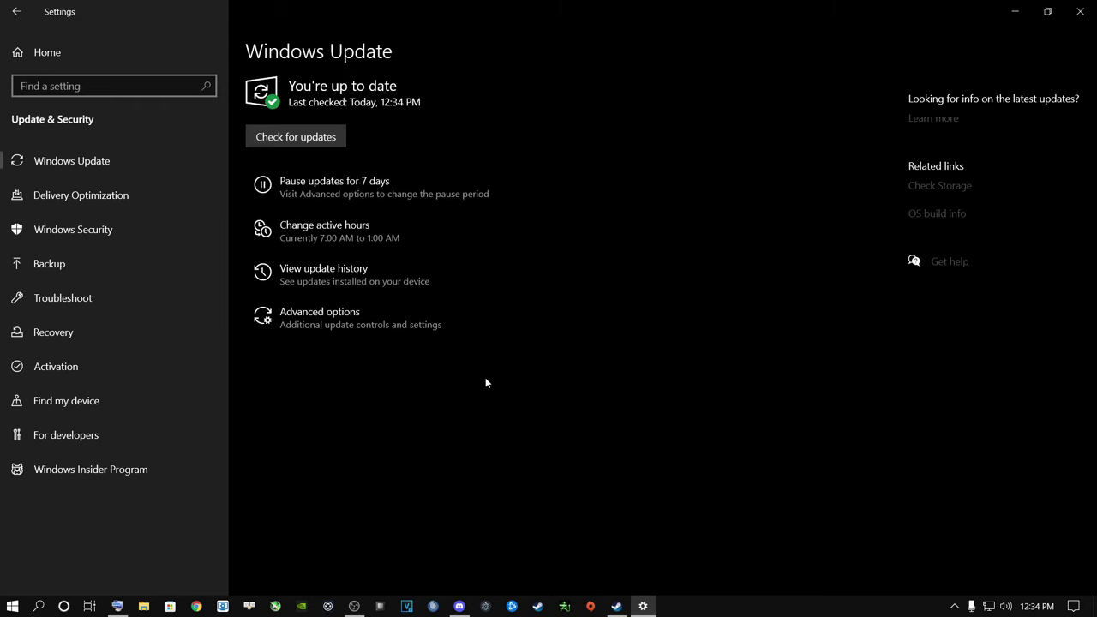
Toggle 'Let apps run in the background' on and off under Privacy > Background apps.
click(46, 57)
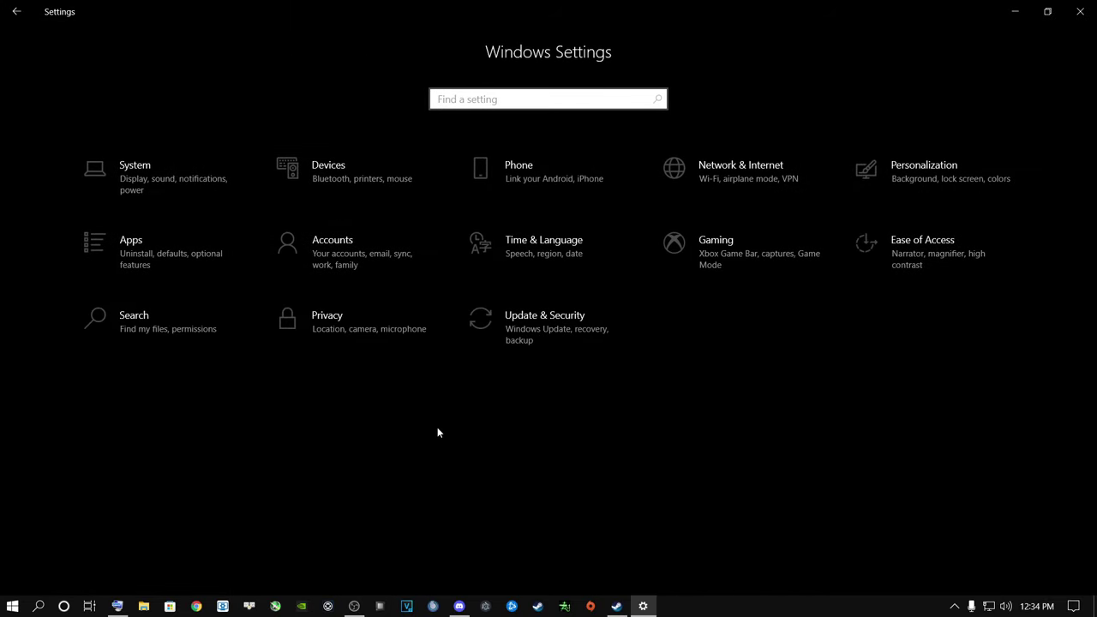
click(326, 332)
scroll(136, 427, down, 5)
scroll(136, 426, down, 3)
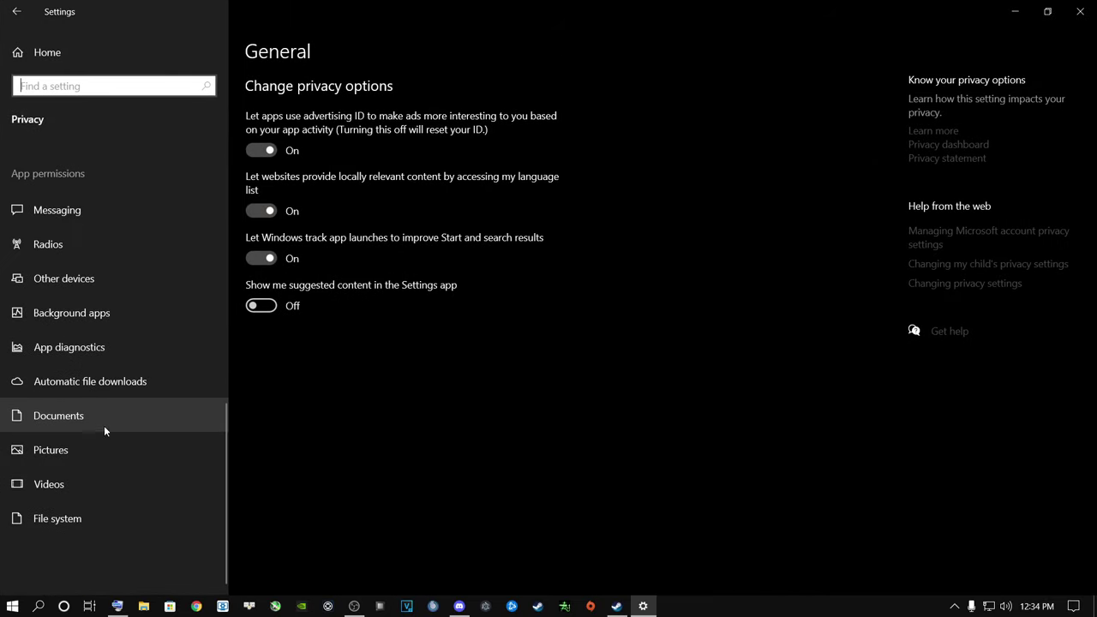
click(63, 317)
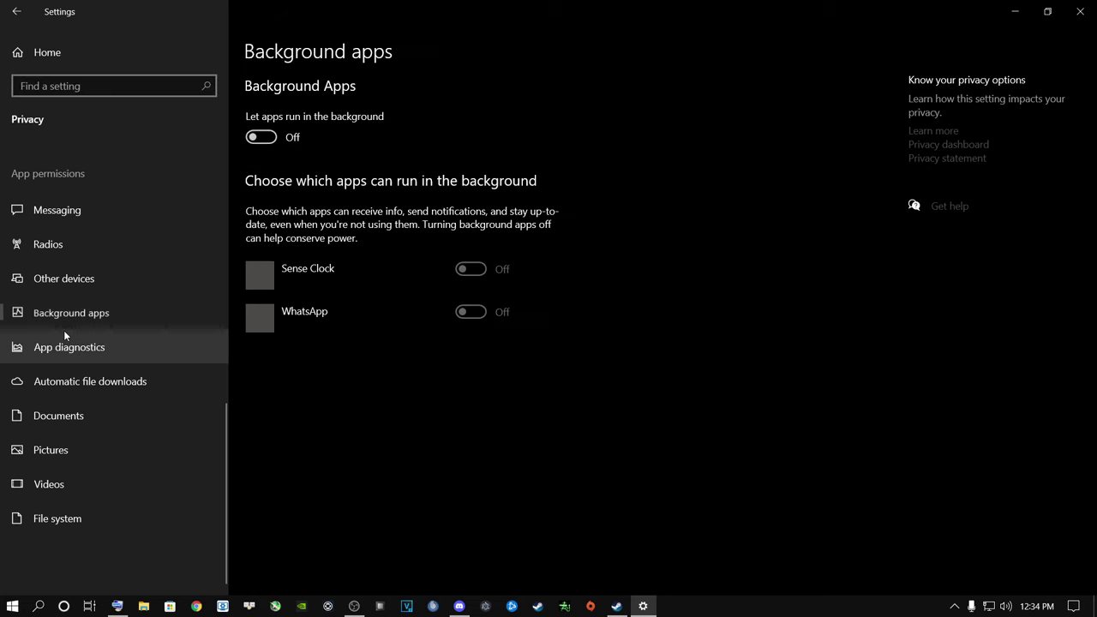
click(272, 138)
scroll(401, 347, down, 1)
scroll(401, 347, down, 6)
scroll(402, 358, up, 7)
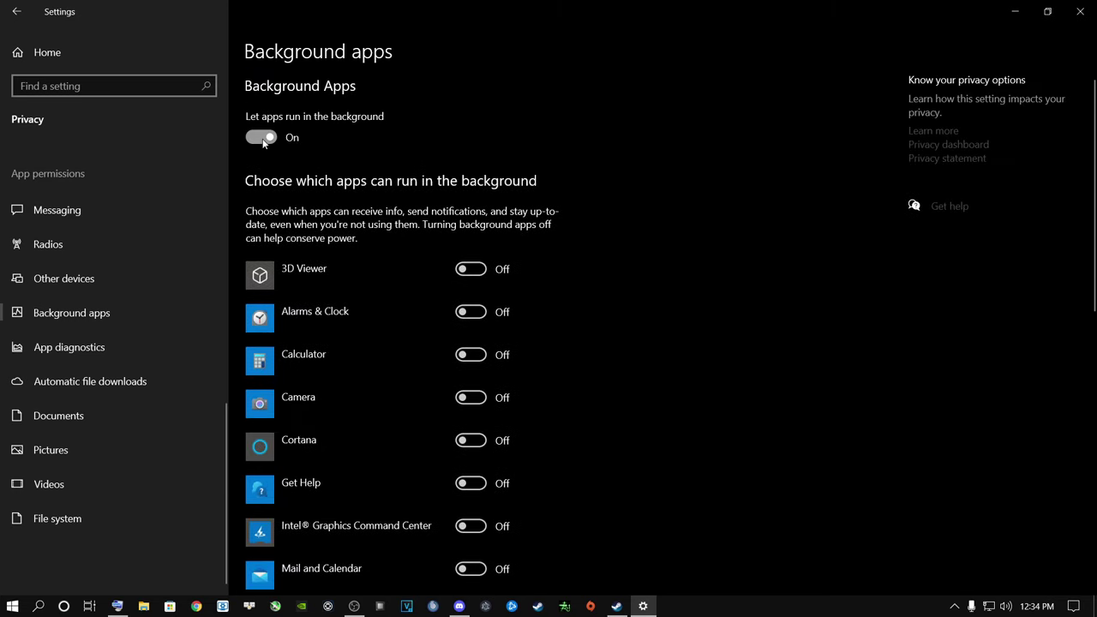
click(264, 140)
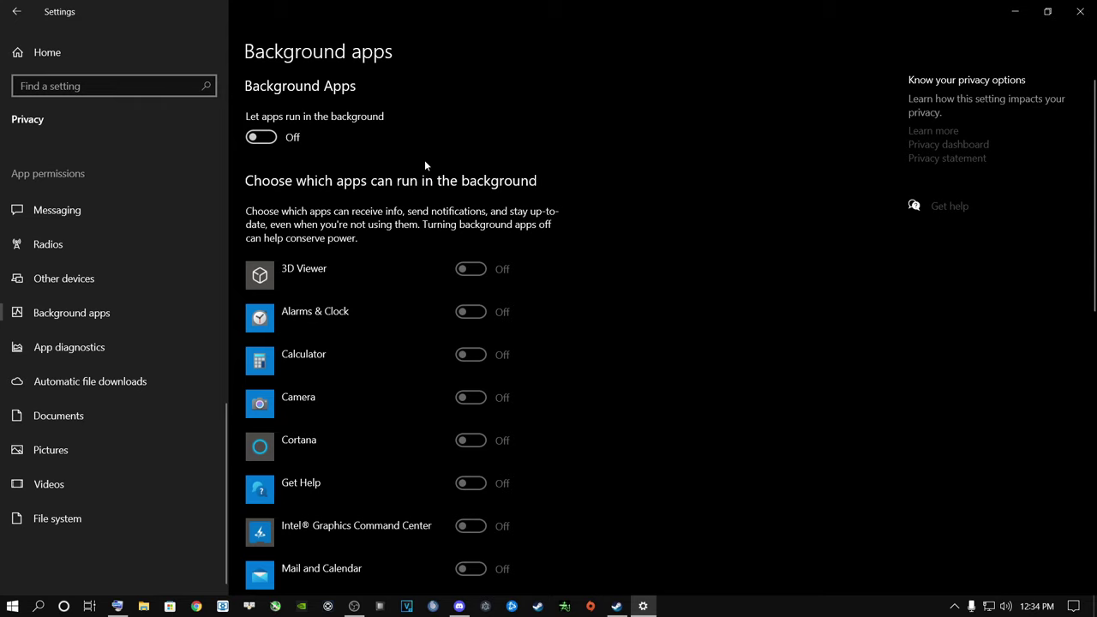
Switch Game Mode Off under Gaming > Game Mode and go back to Settings home.
click(60, 55)
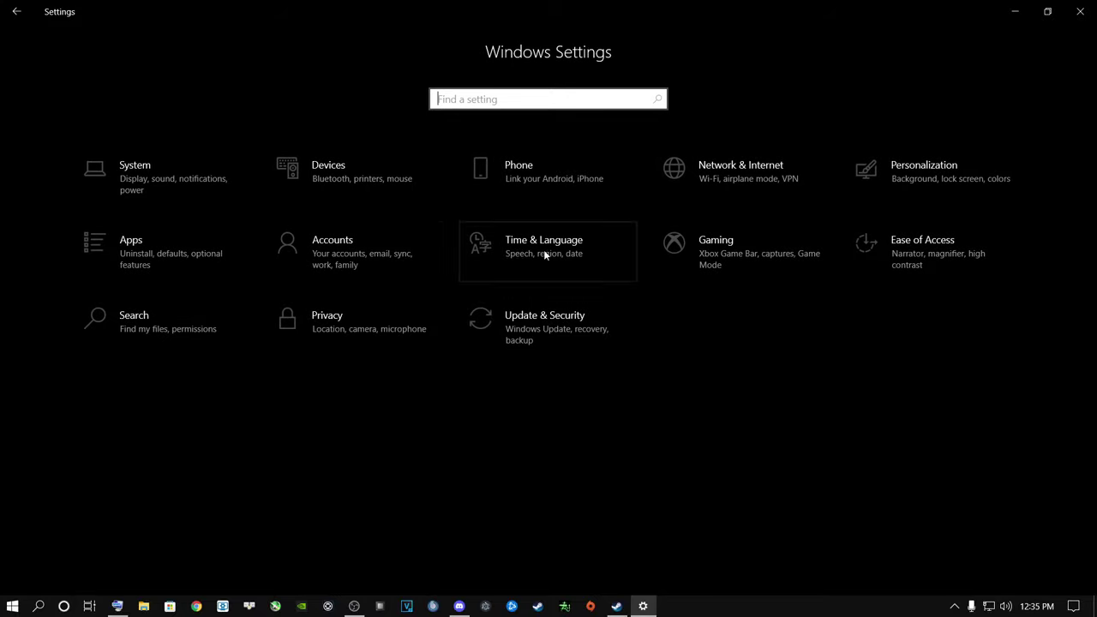
click(700, 244)
click(63, 238)
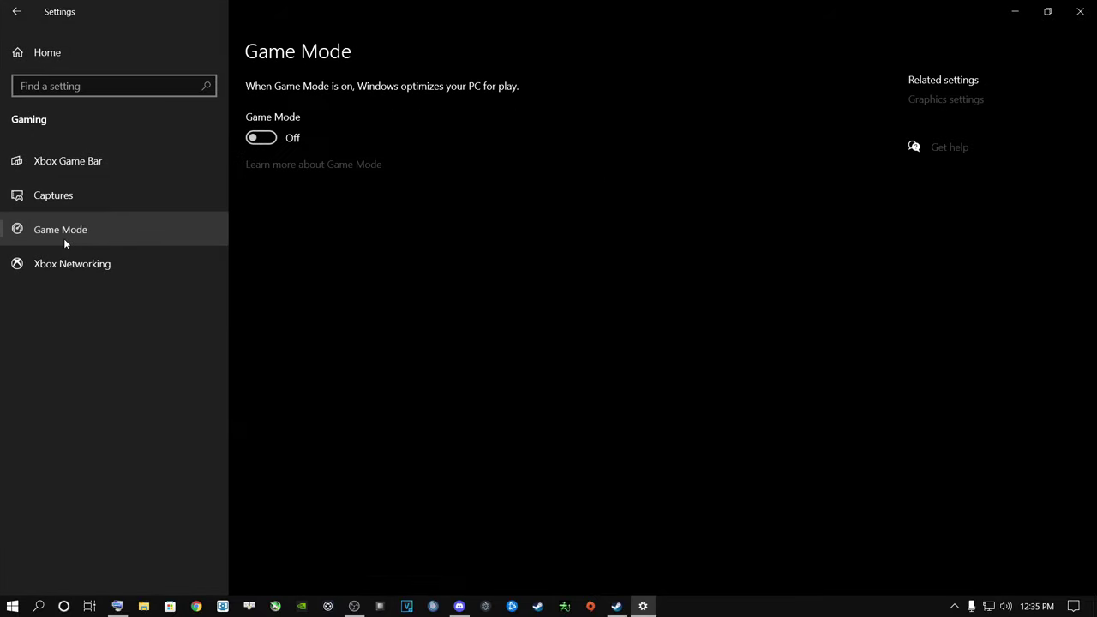
click(261, 138)
key(space)
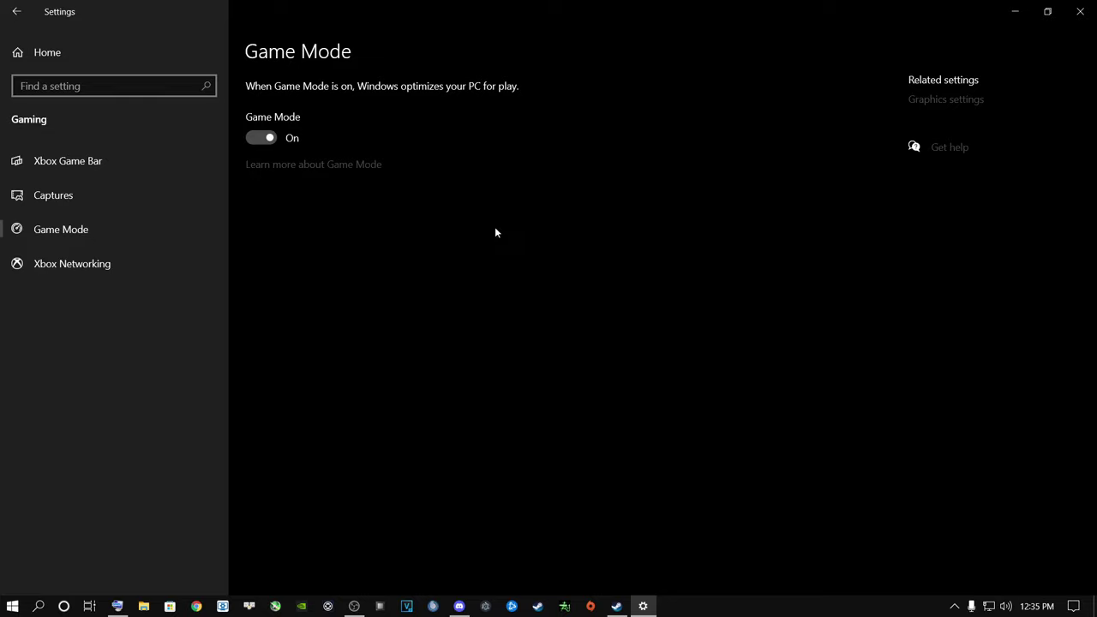
click(260, 138)
click(69, 58)
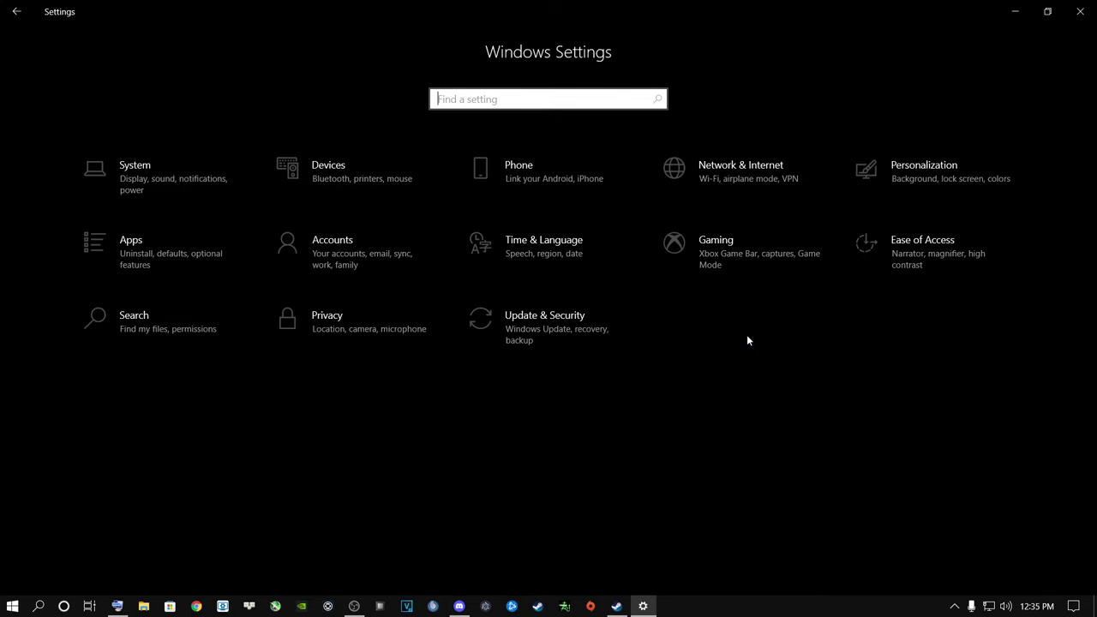
Close Settings and open Device Manager with Display adapters expanded.
click(1080, 11)
key(super+s)
text(DE)
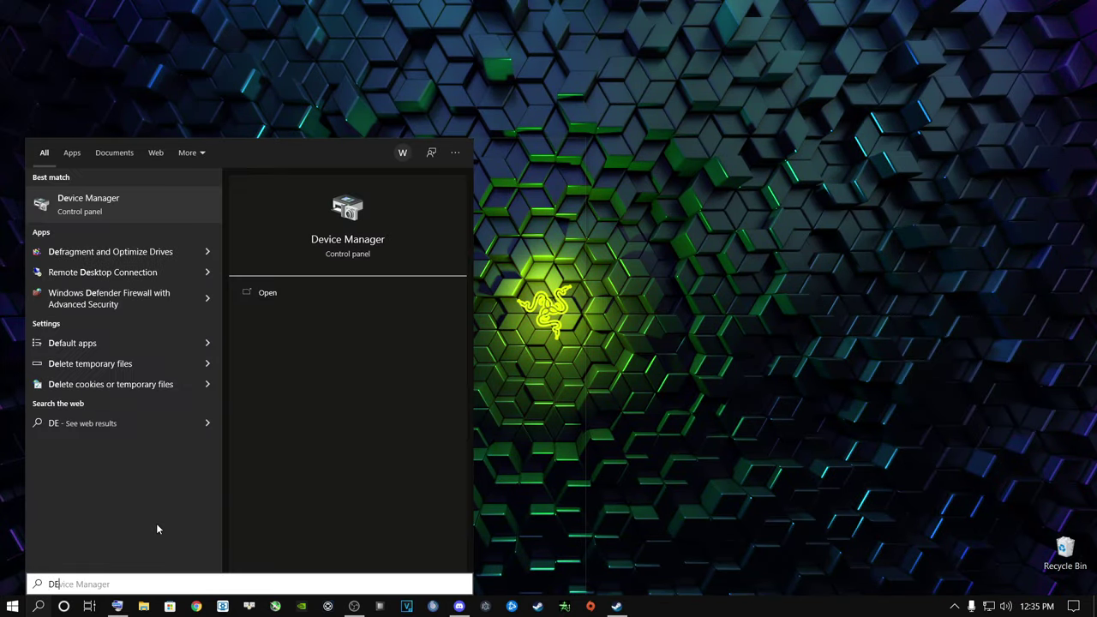
text(vice Manager)
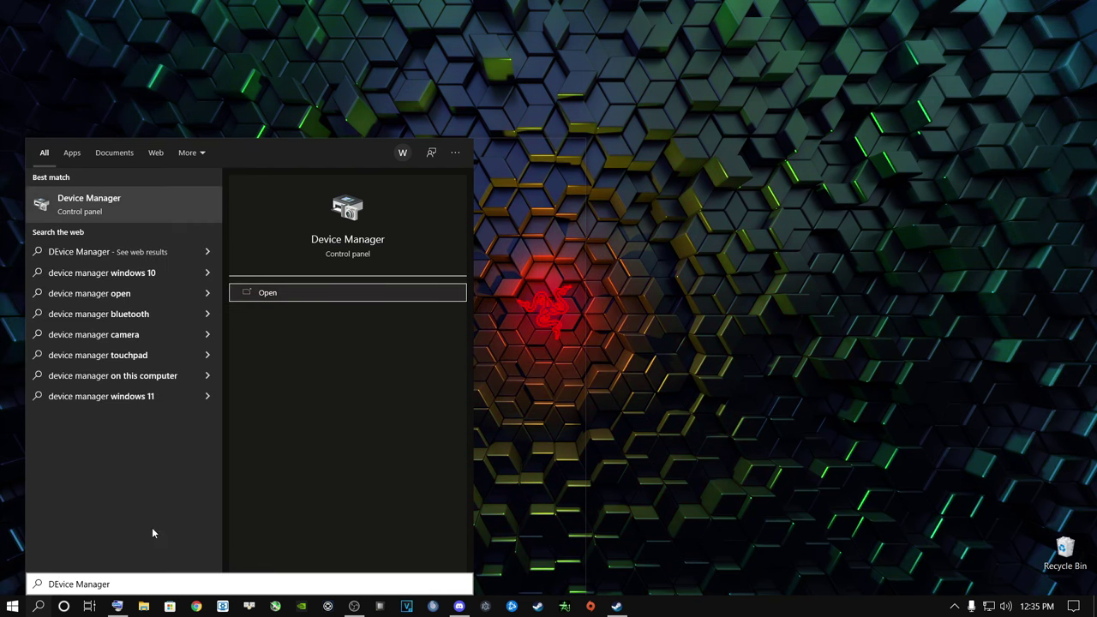
click(100, 214)
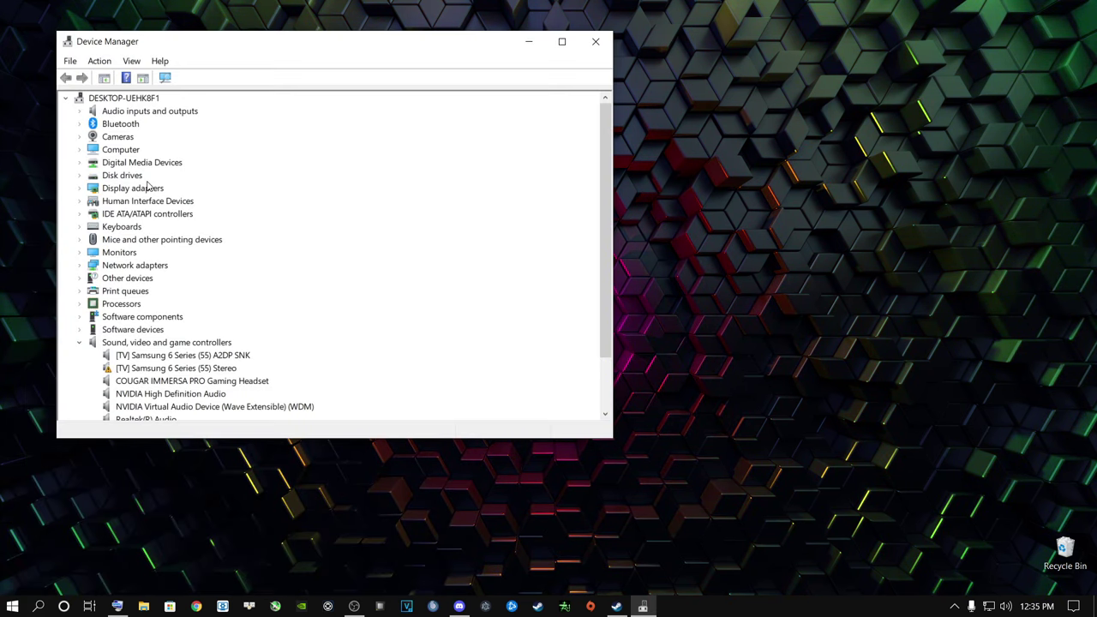
click(82, 192)
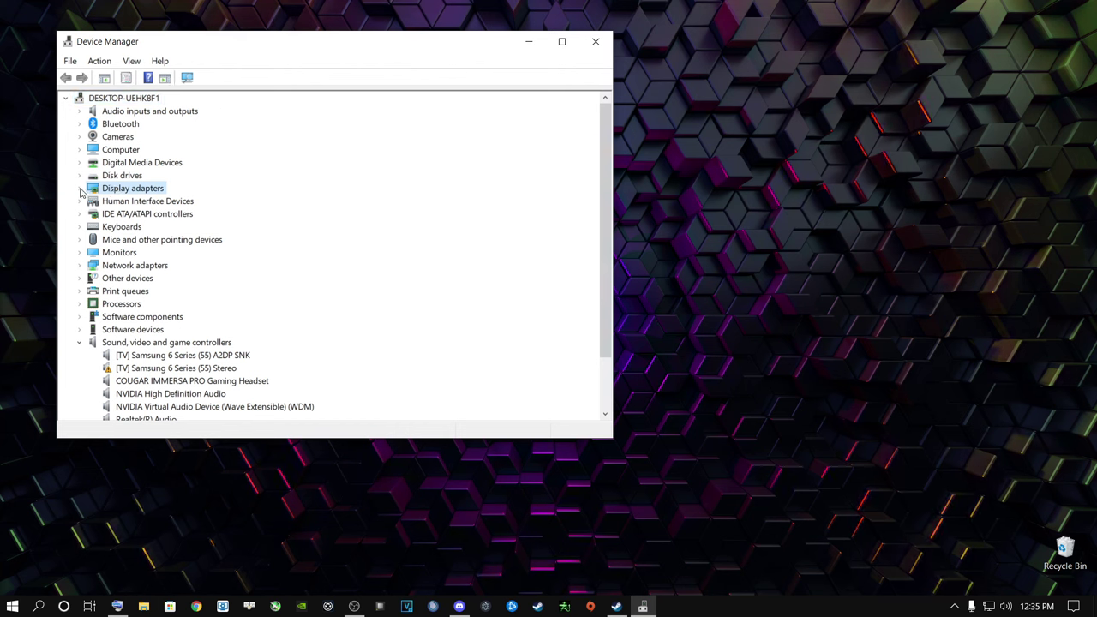
click(79, 189)
Search automatically for a newer NVIDIA GeForce RTX 2060 driver, then close Device Manager.
right_click(136, 204)
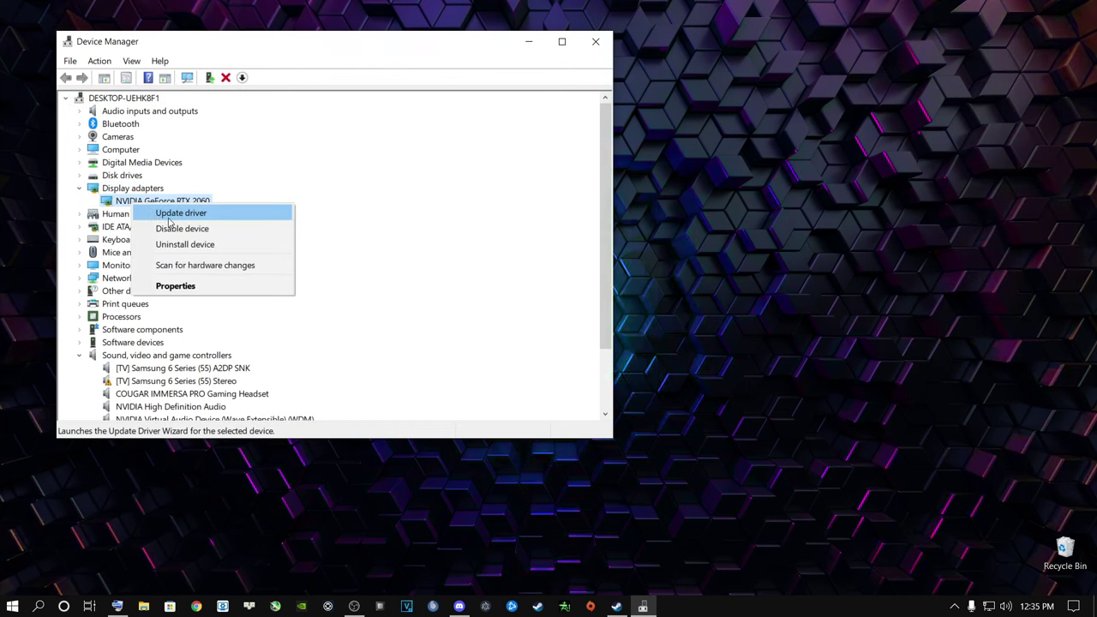
click(169, 216)
click(252, 216)
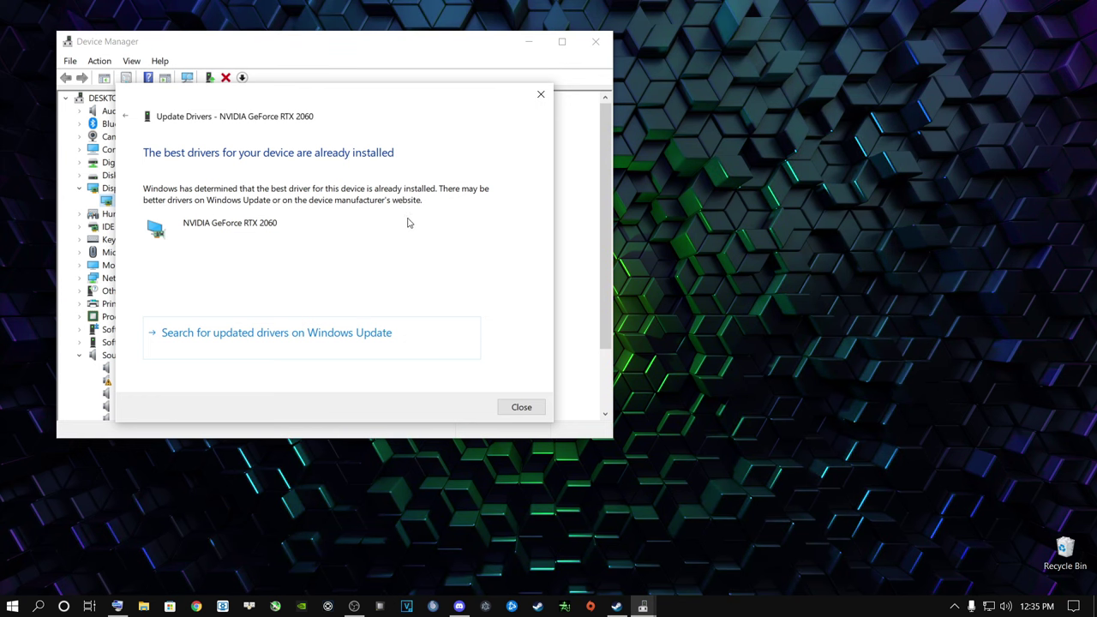
click(541, 93)
click(596, 41)
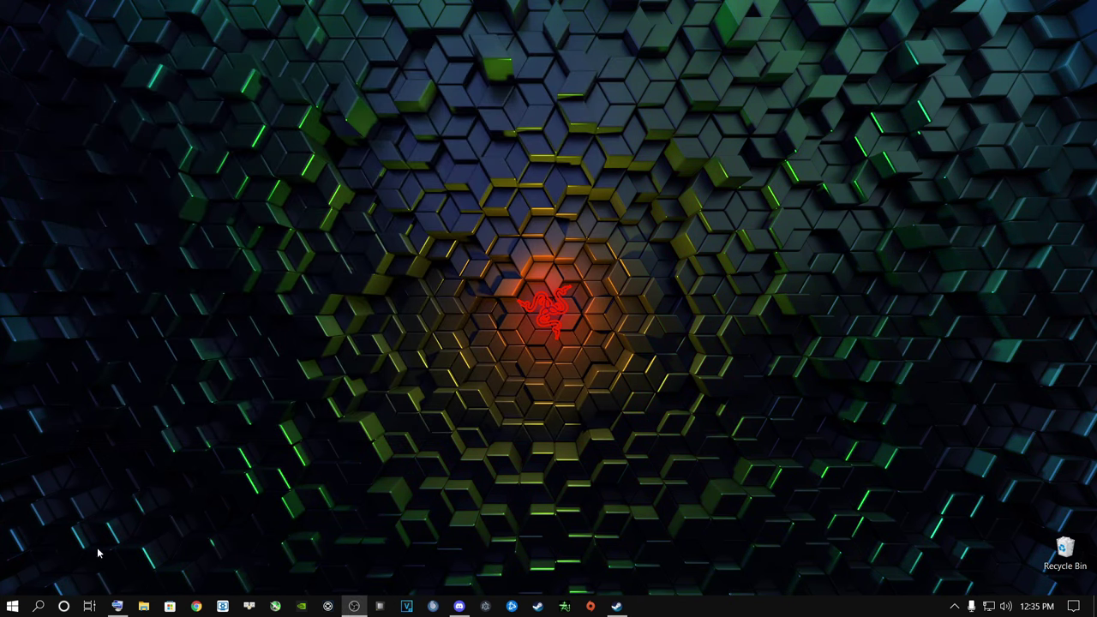
Open the %TEMP% folder through the Run dialog.
click(38, 607)
text(RUN)
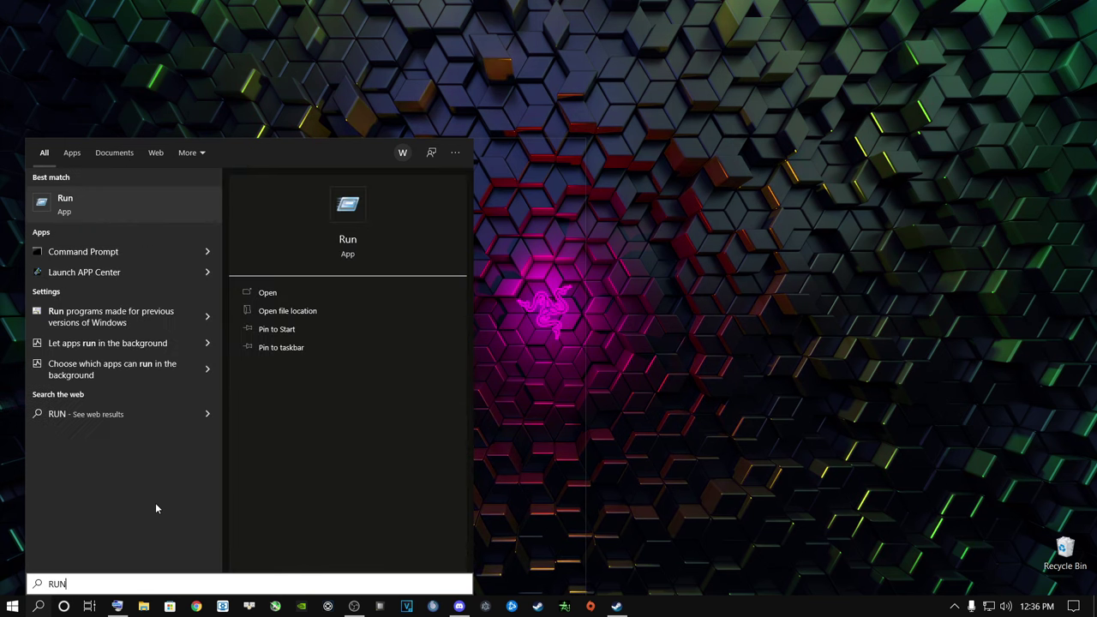
key(Return)
key(BackSpace)
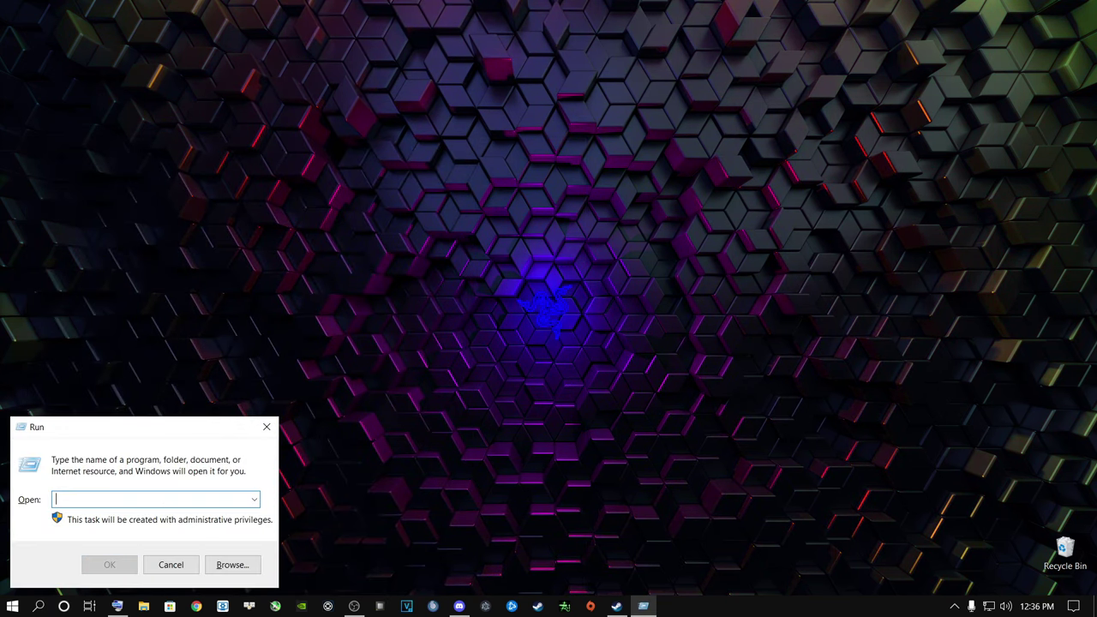
text(%TEMP%)
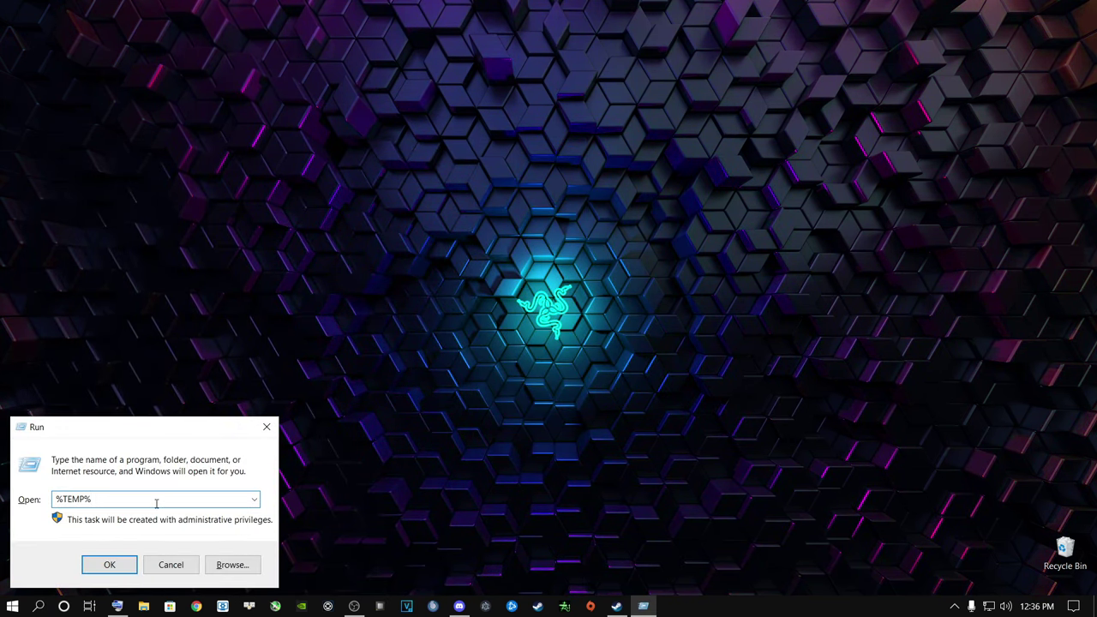
key(Return)
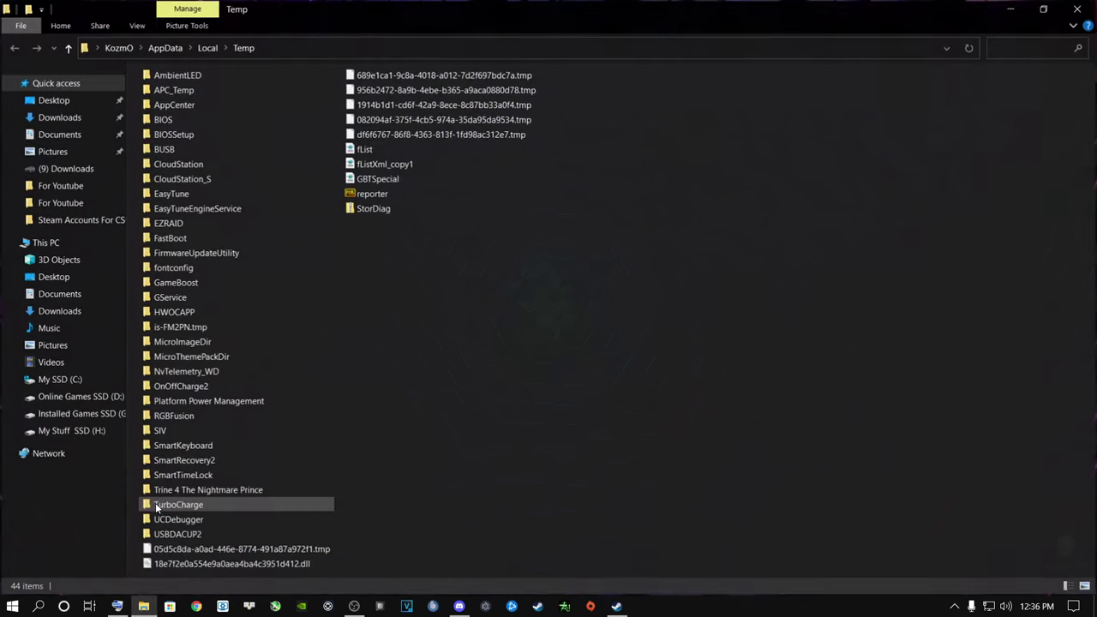
Delete everything in the Temp folder, skipping files that are in use.
click(184, 254)
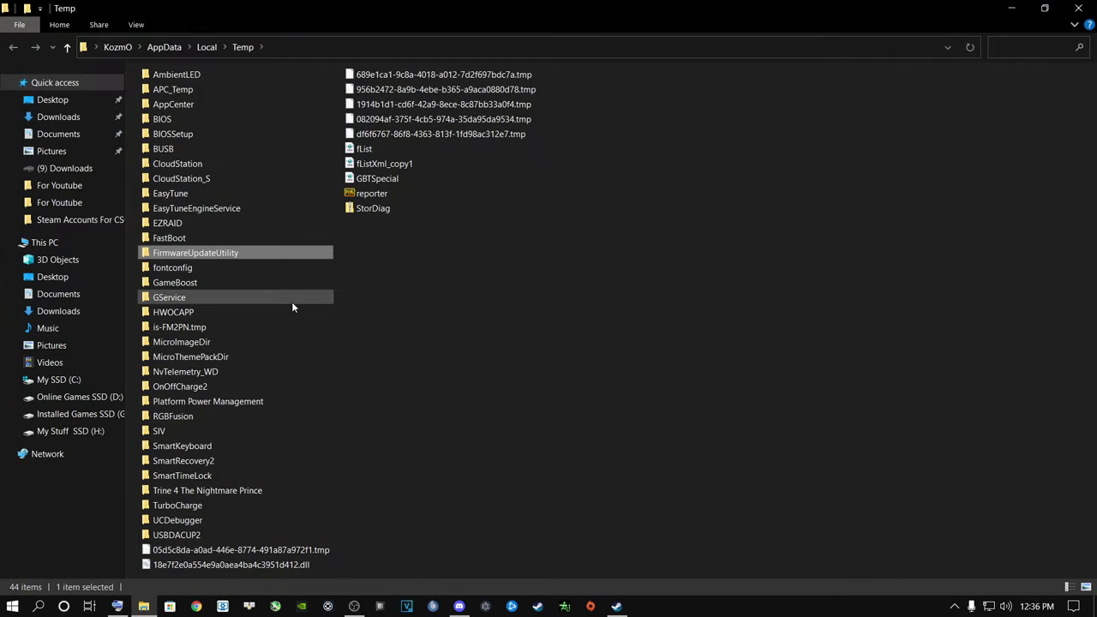
key(ctrl+a)
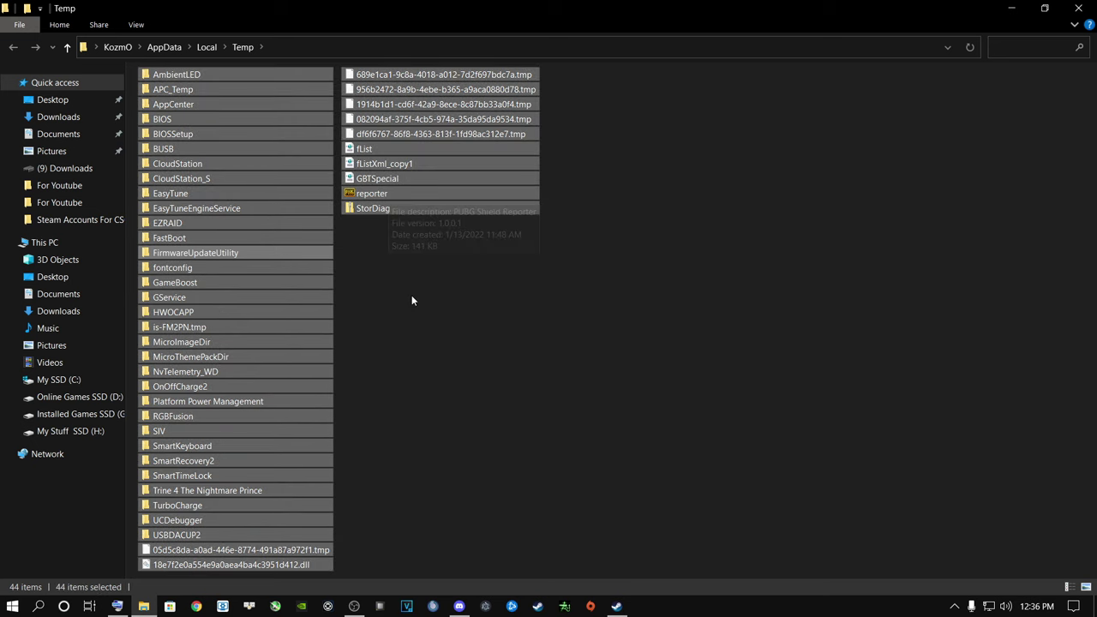
right_click(205, 331)
click(243, 538)
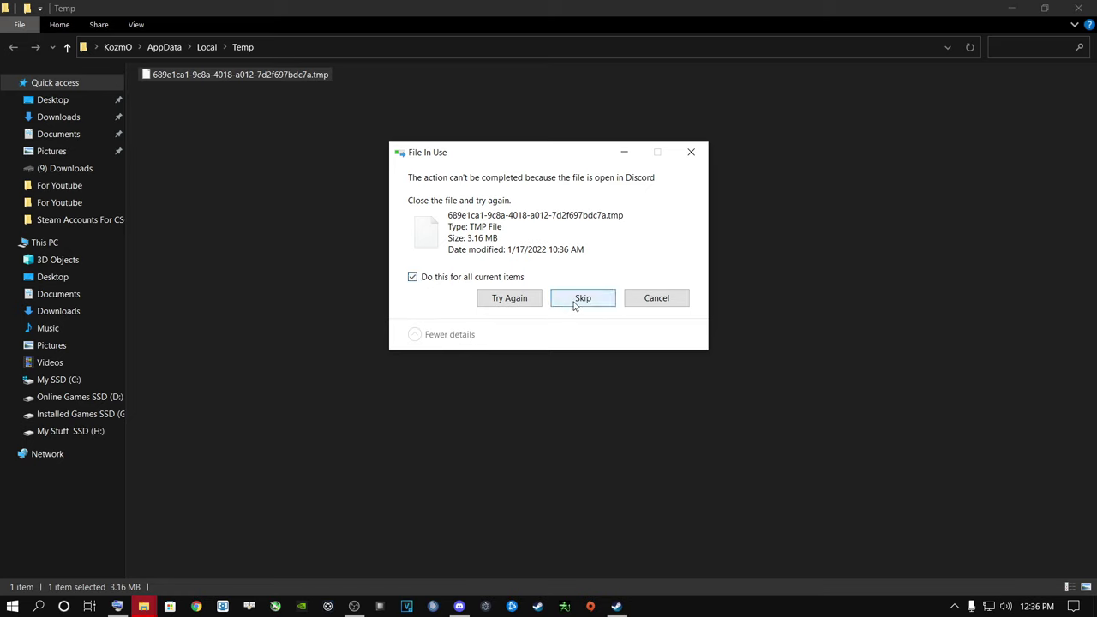
click(576, 306)
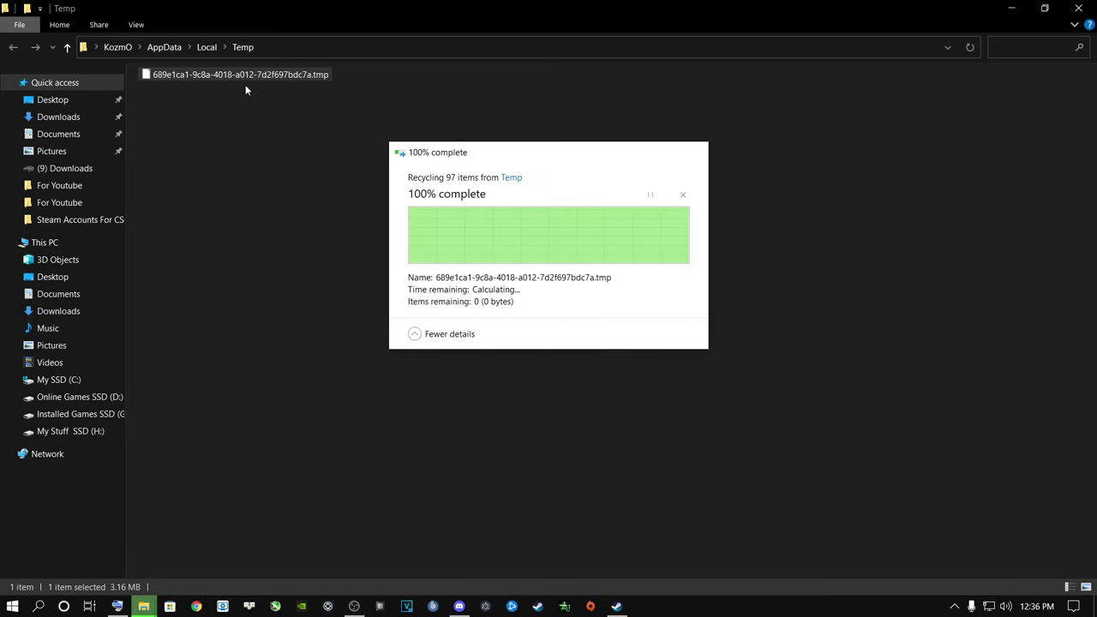
Close Explorer and permanently empty the 60 items from the Recycle Bin.
key(alt+F4)
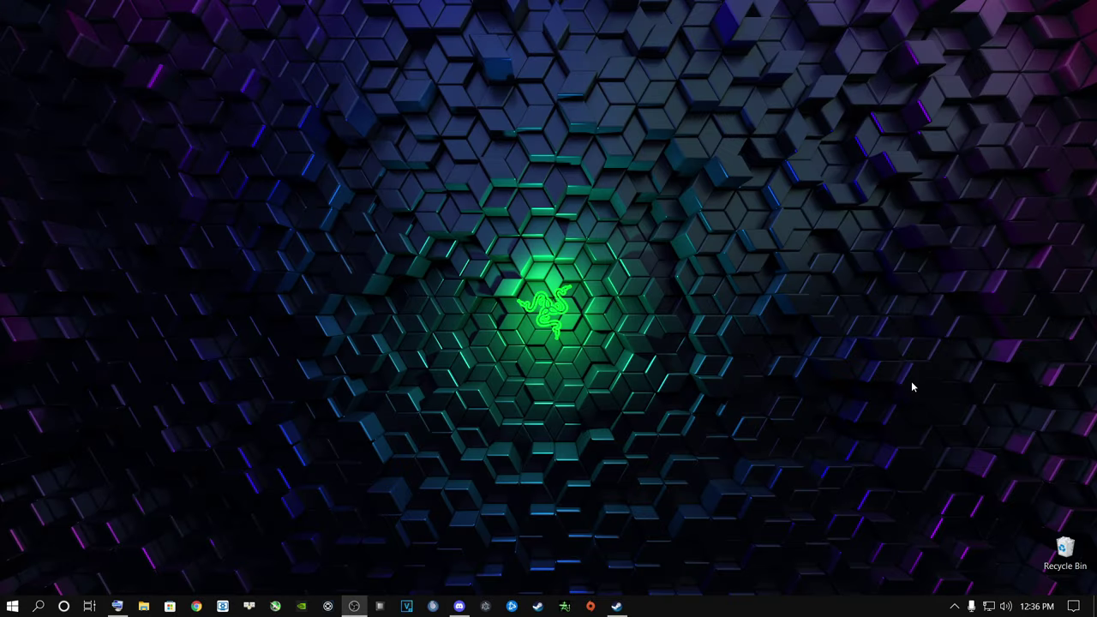
right_click(1063, 553)
click(980, 458)
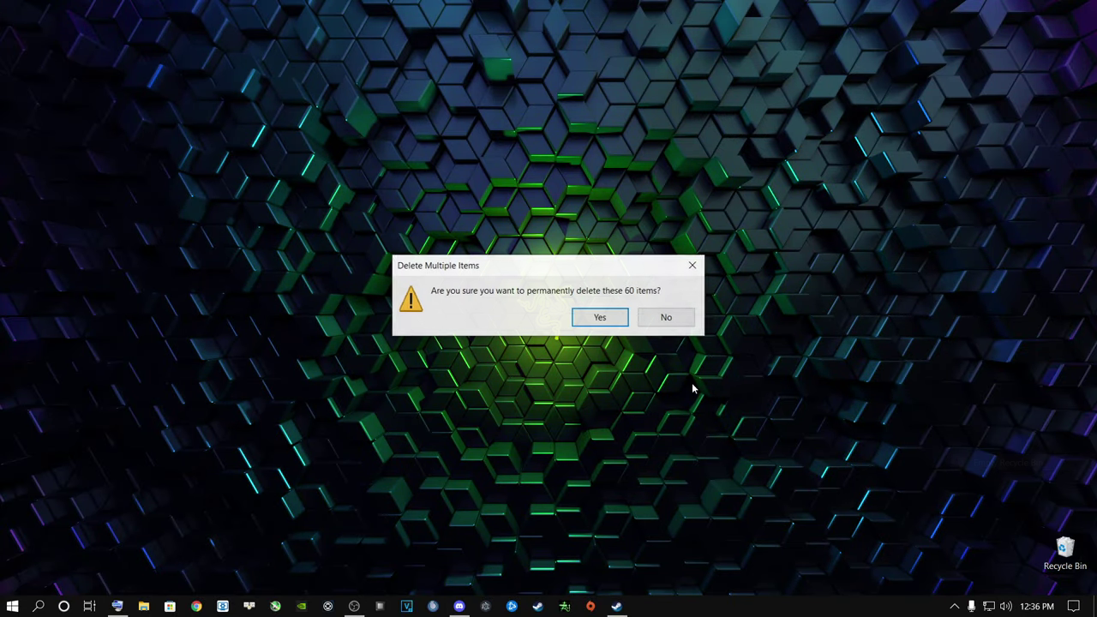
click(600, 317)
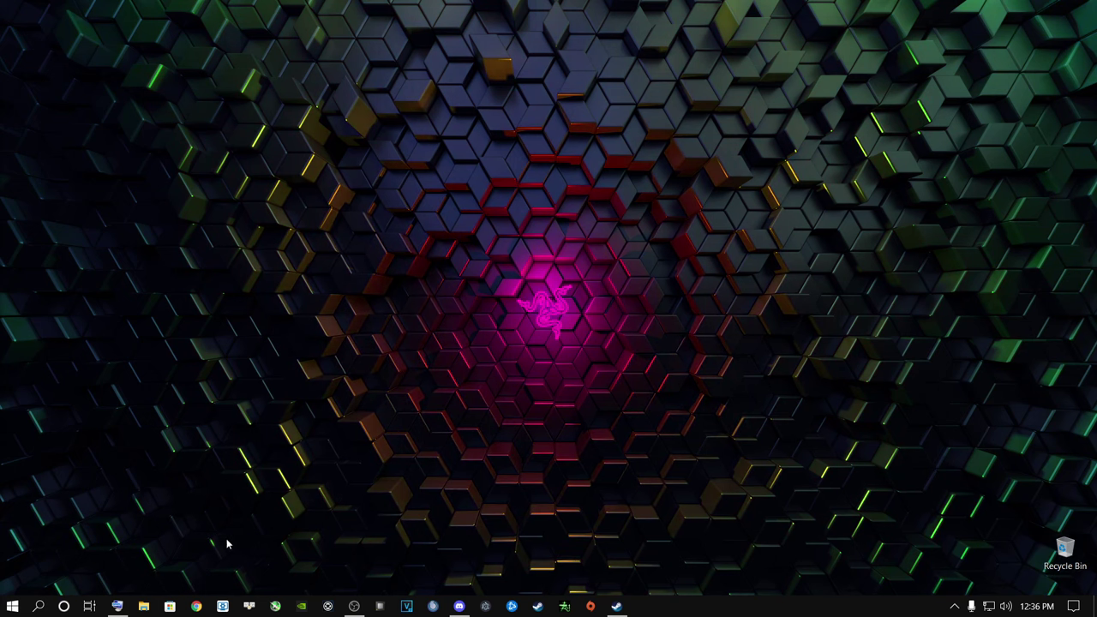
Dismiss Cortana and open the Windows 'temp' folder through Run.
click(64, 606)
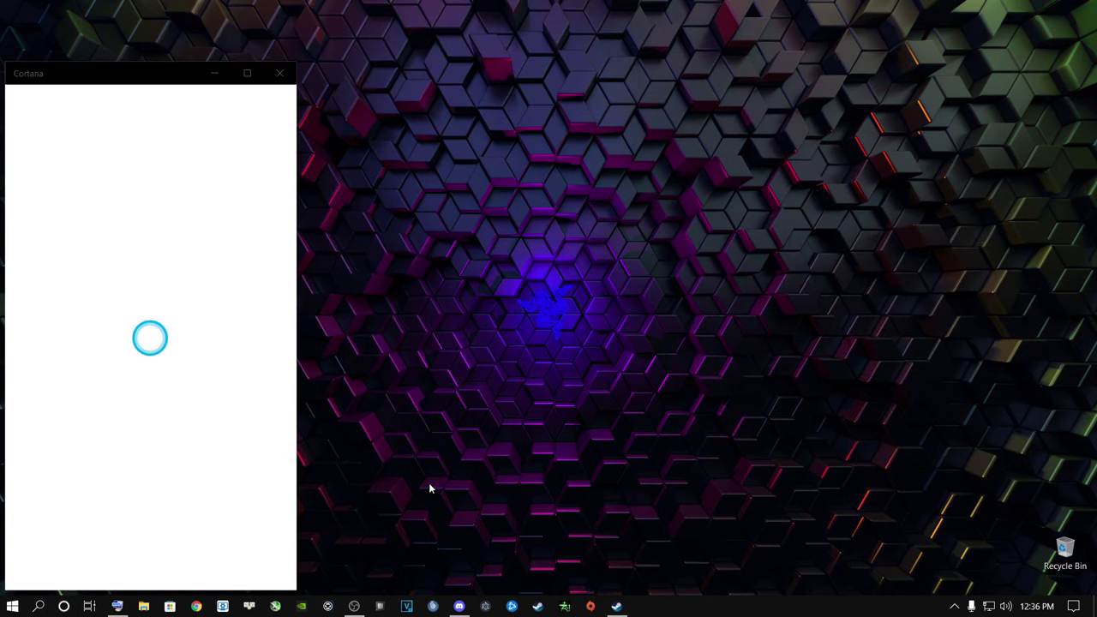
click(279, 73)
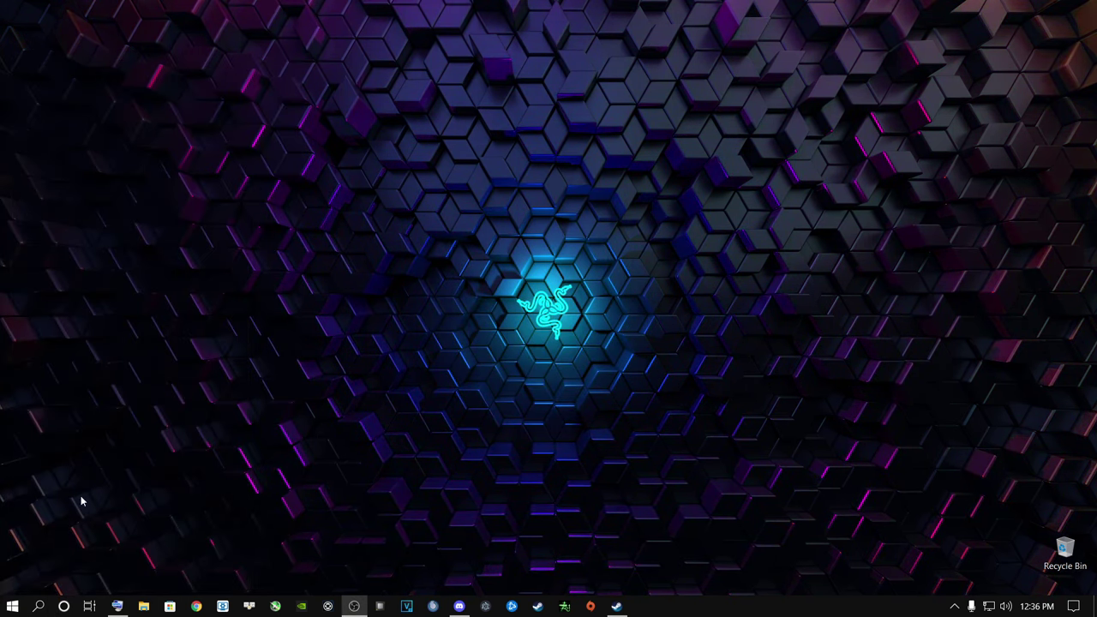
click(38, 606)
text(run)
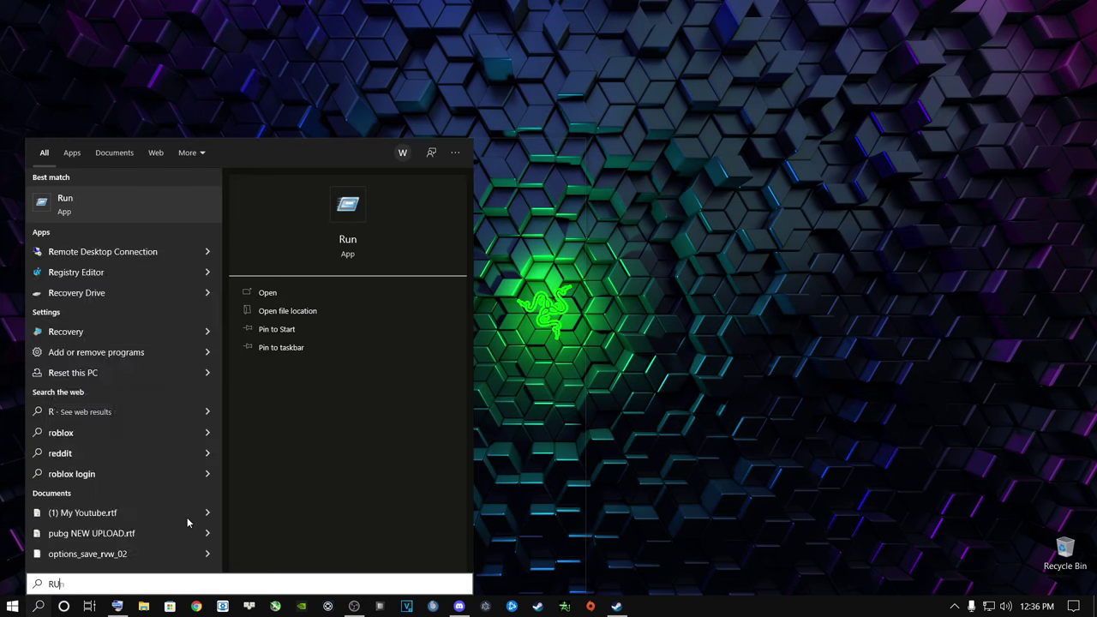
key(Return)
text(temp)
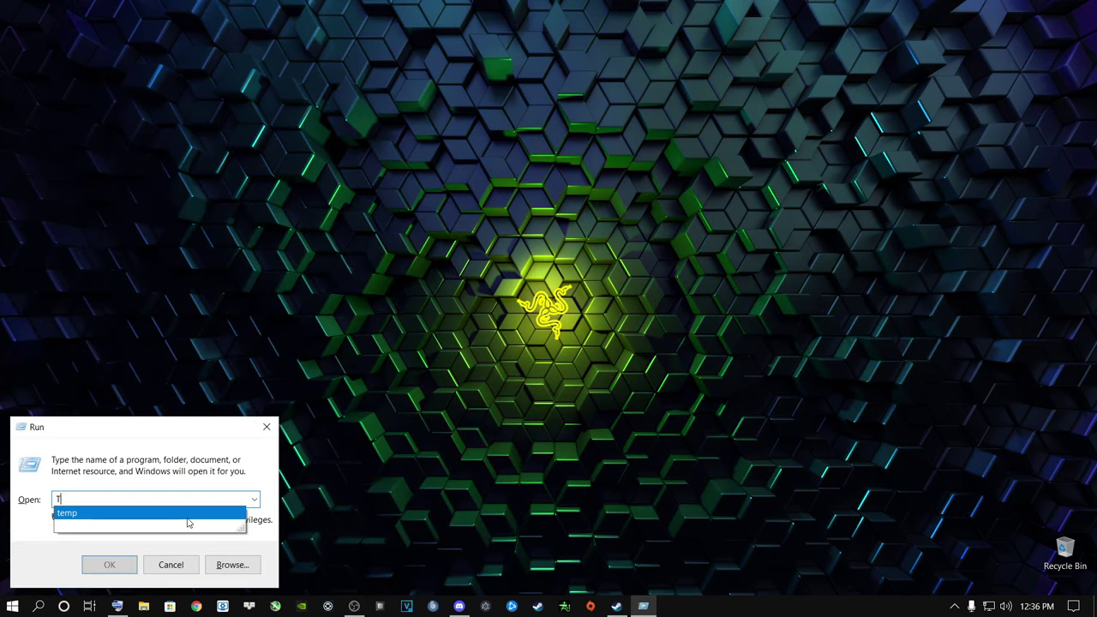
key(Return)
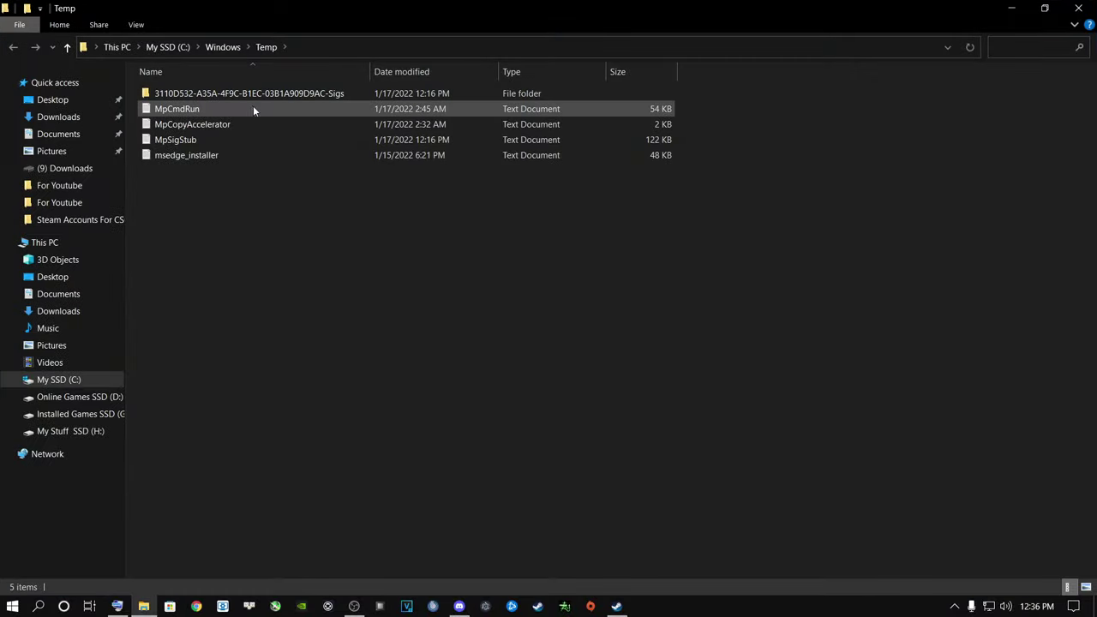
Delete all five items in C:\Windows\Temp.
click(196, 126)
key(ctrl+a)
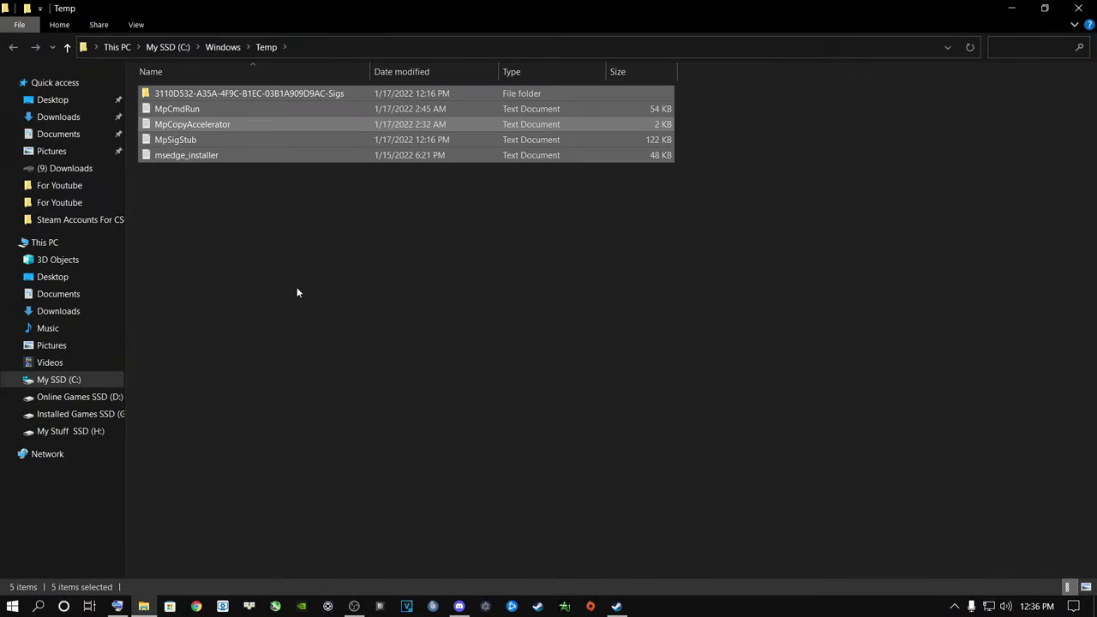
right_click(174, 141)
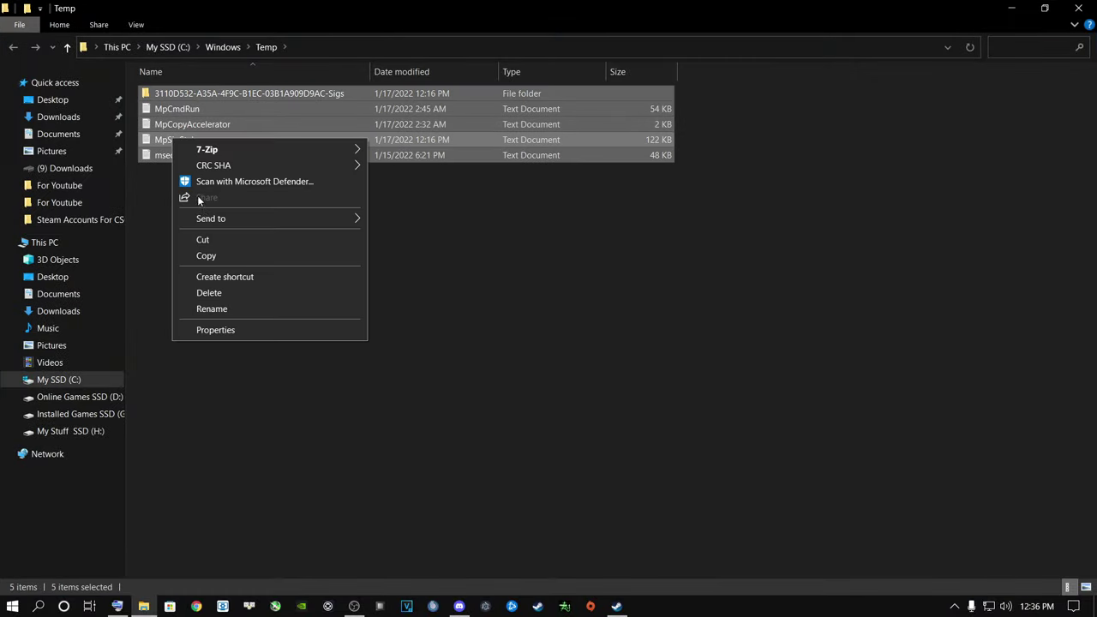
click(206, 292)
Minimise Explorer and permanently empty the Recycle Bin.
click(1012, 10)
right_click(1063, 553)
click(986, 458)
click(600, 318)
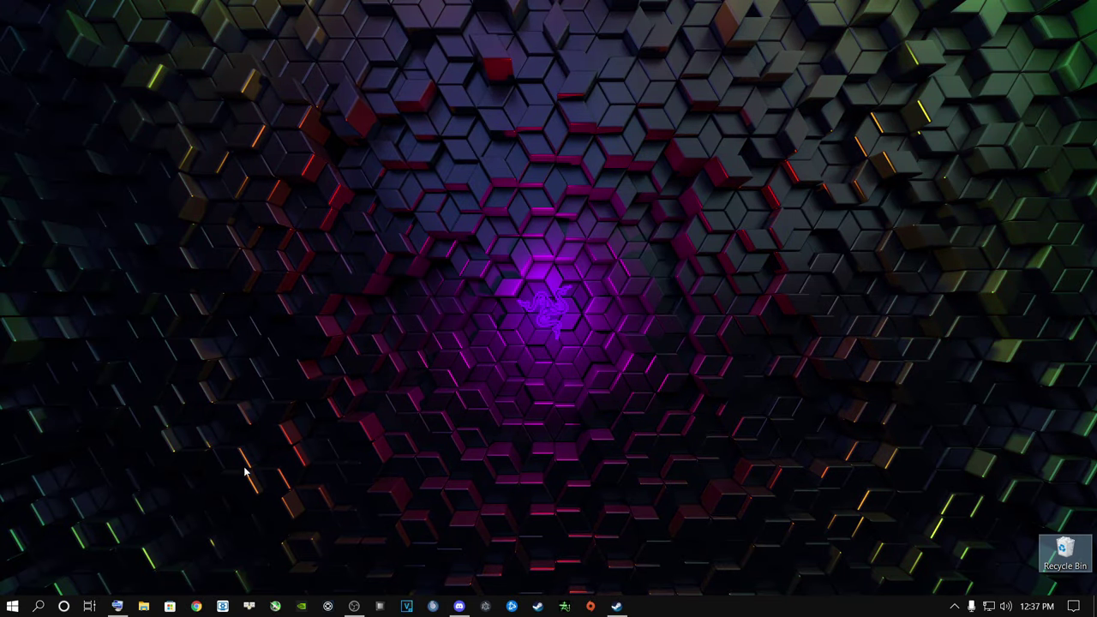
Open the PREFETCH folder through the Run dialog.
click(38, 607)
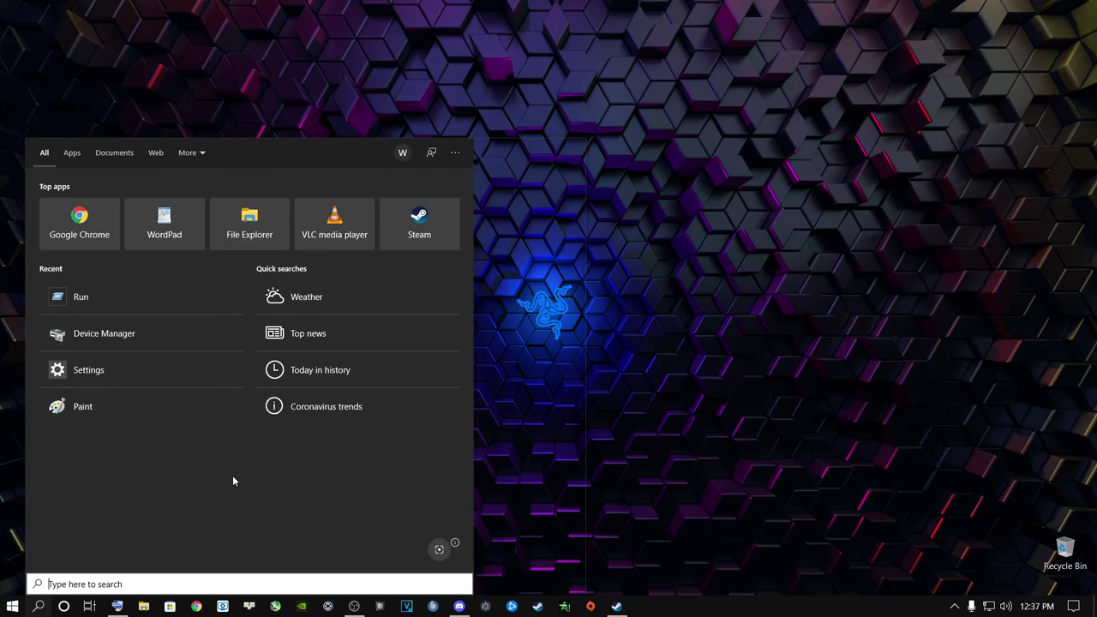
text(RUN)
key(Return)
key(BackSpace)
text(P)
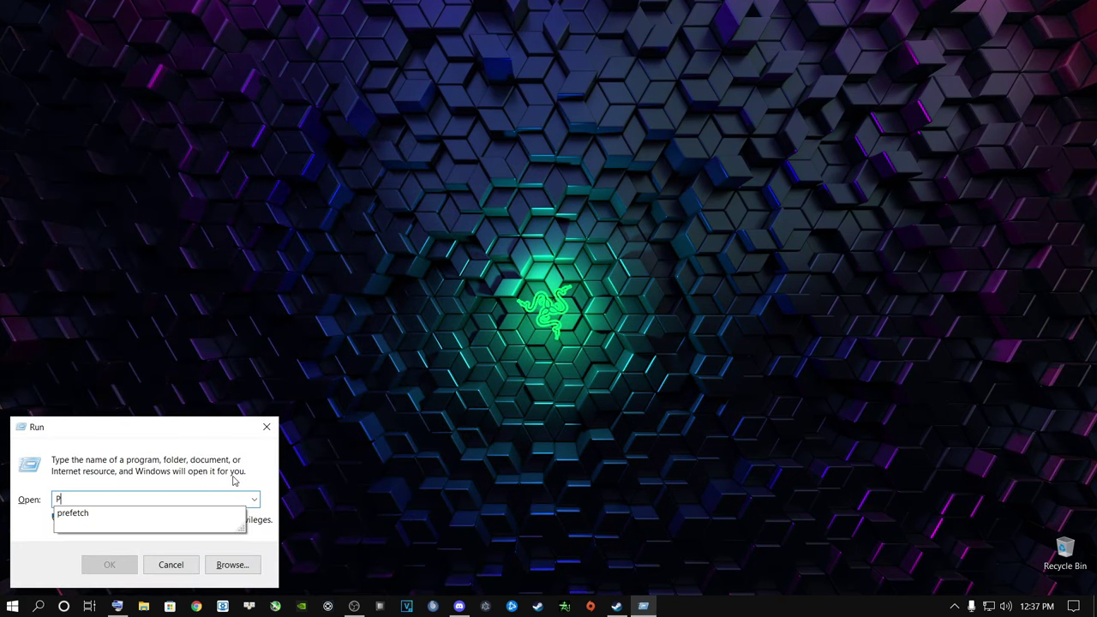
text(REFETCH)
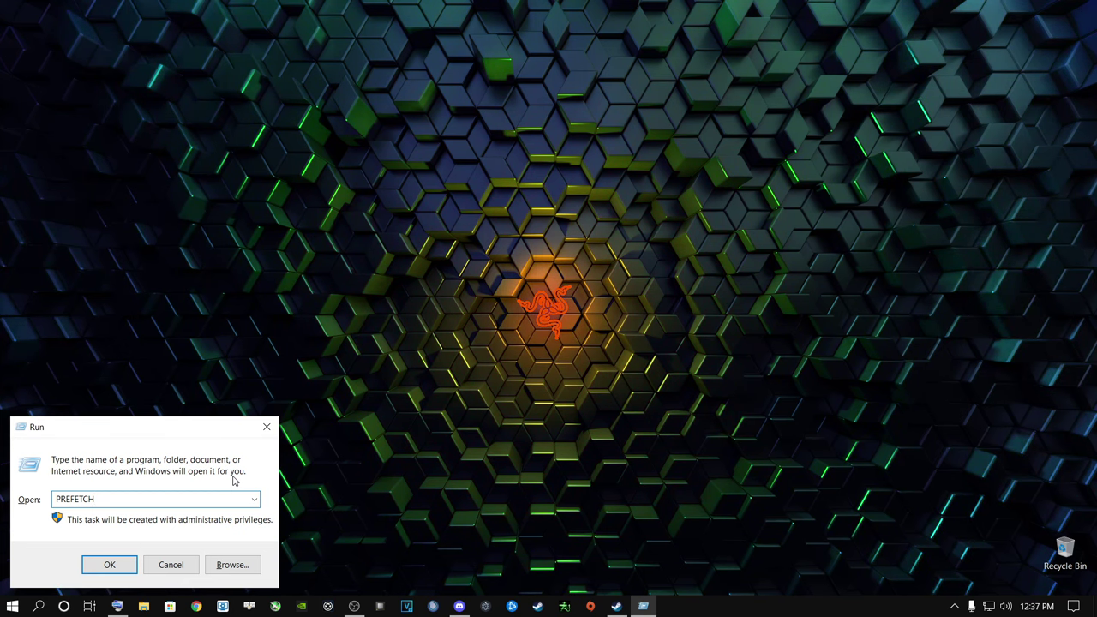
key(Return)
Delete all 275 Prefetch files, skipping the one still in use.
click(185, 279)
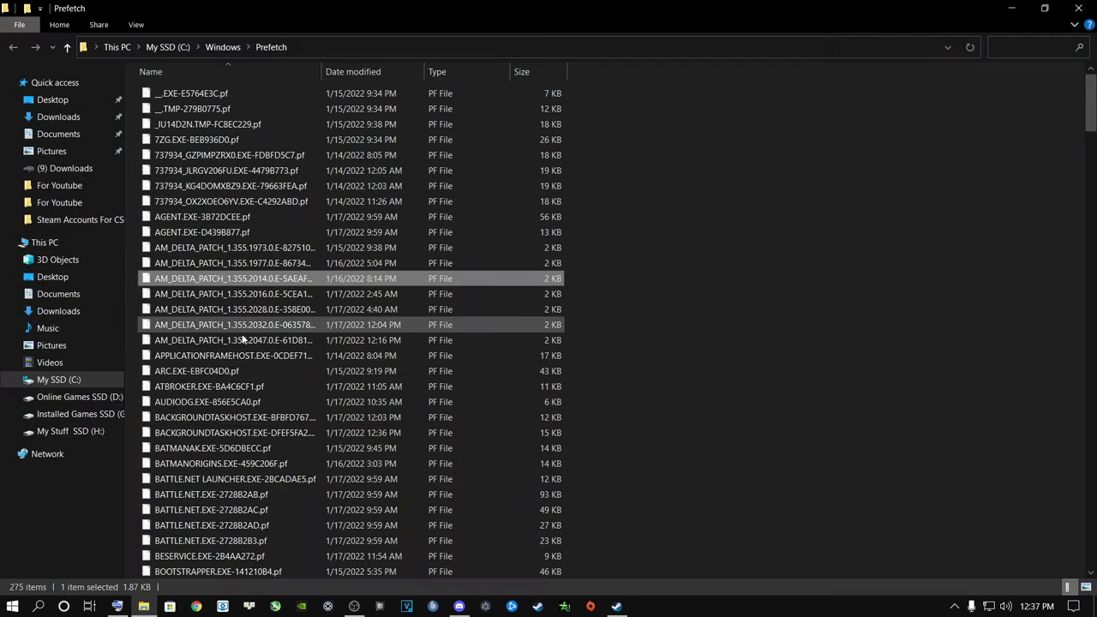
key(ctrl+a)
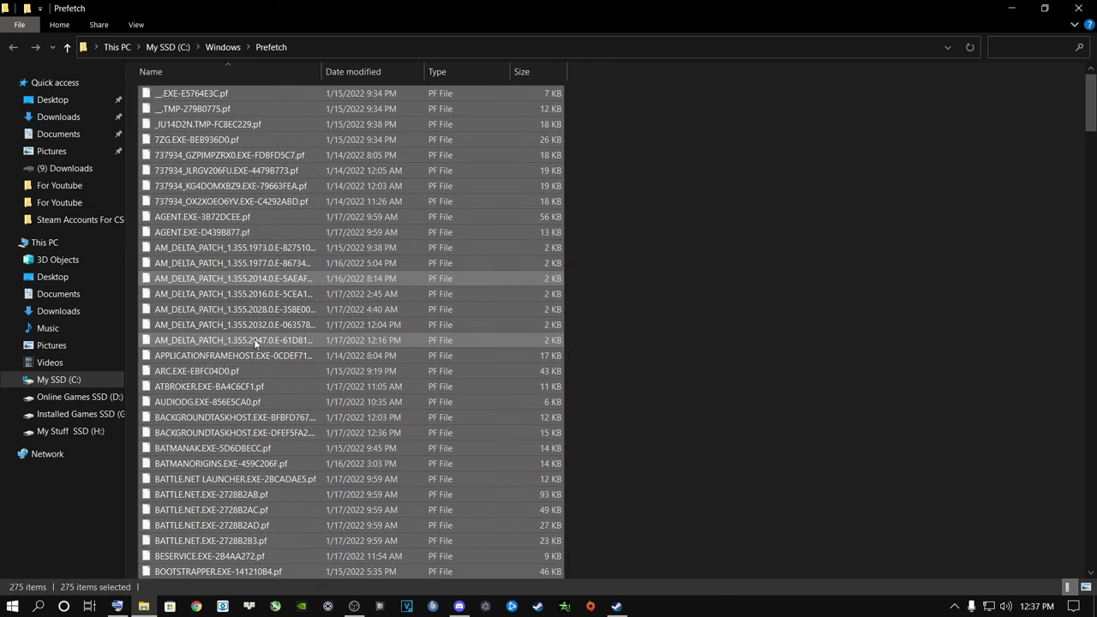
right_click(246, 340)
click(279, 487)
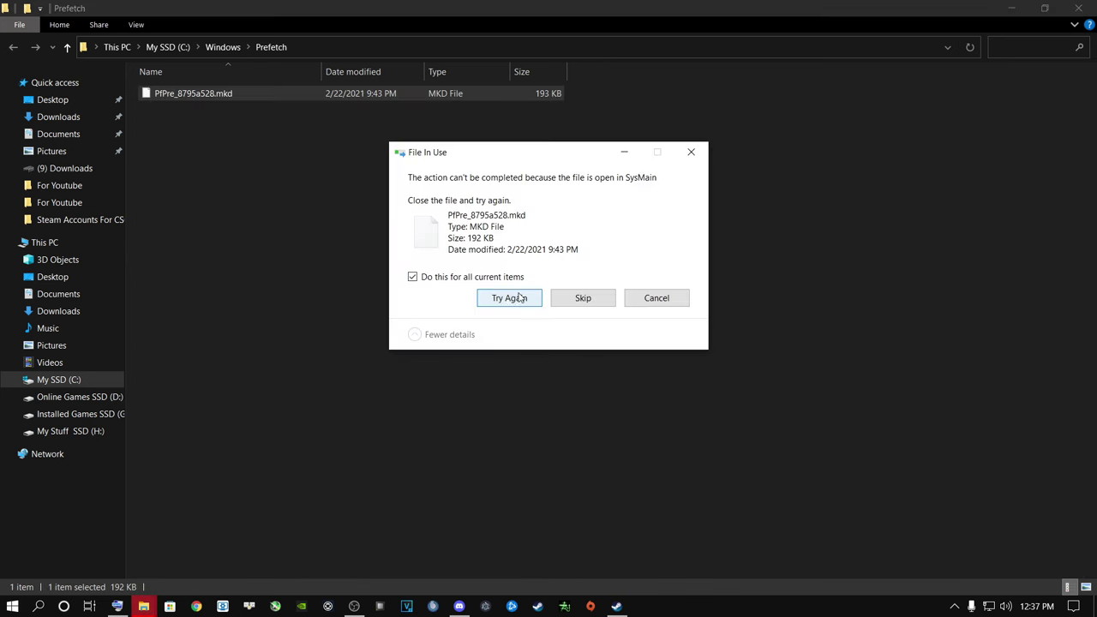
click(577, 299)
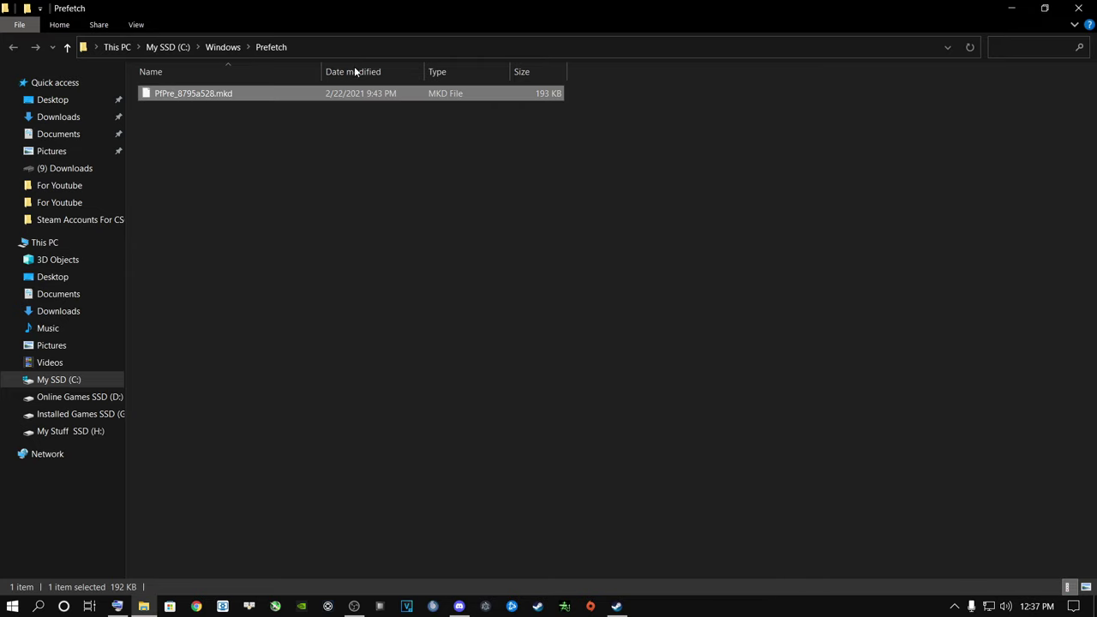
Close the Prefetch window and permanently empty the Recycle Bin.
click(1079, 8)
right_click(1063, 553)
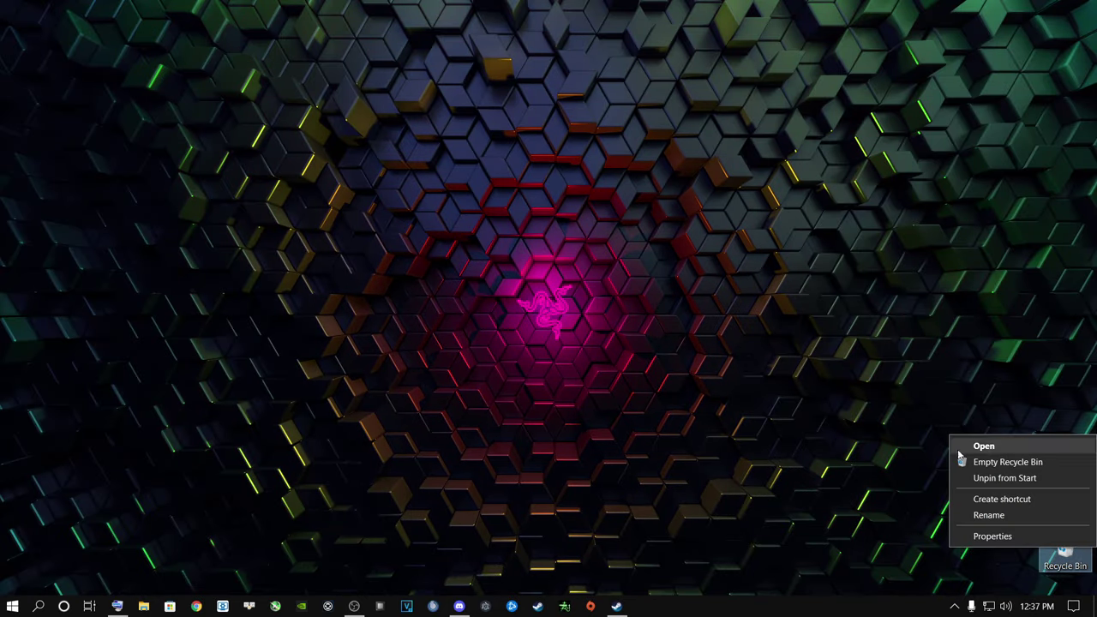
click(964, 461)
click(597, 319)
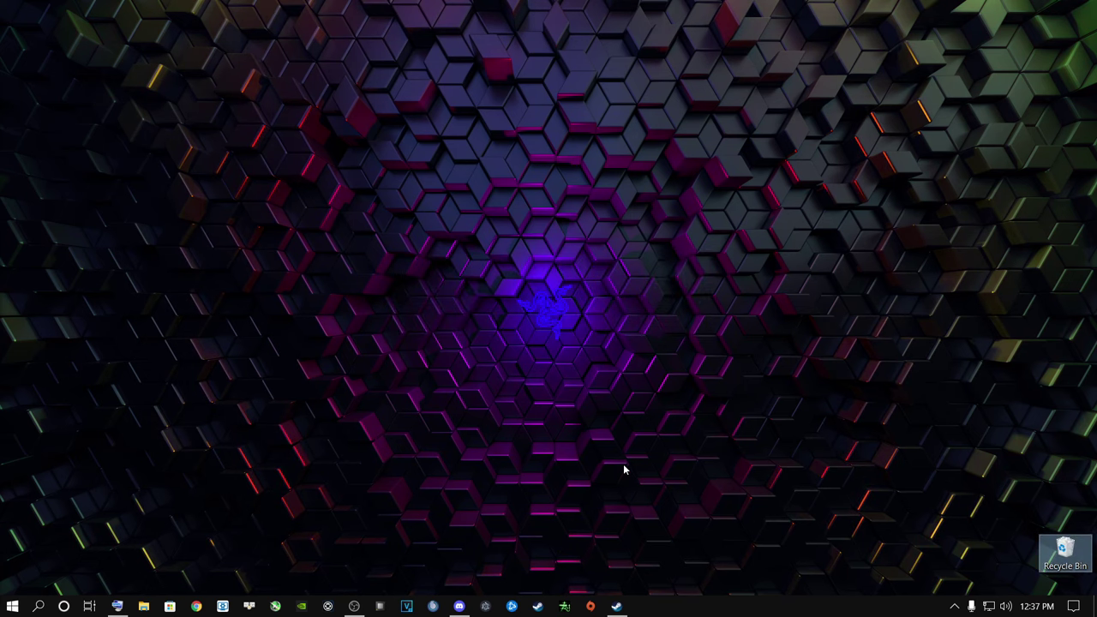
Return to Steam's PUBG: BATTLEGROUNDS library page, showing 2,225.9 hours played.
click(616, 606)
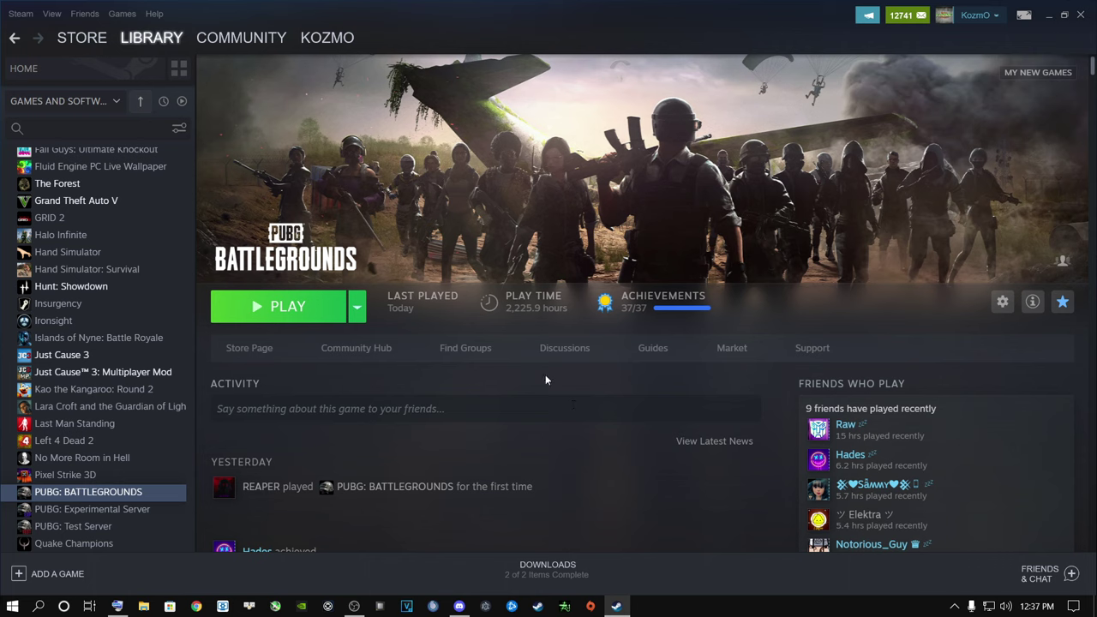
click(21, 14)
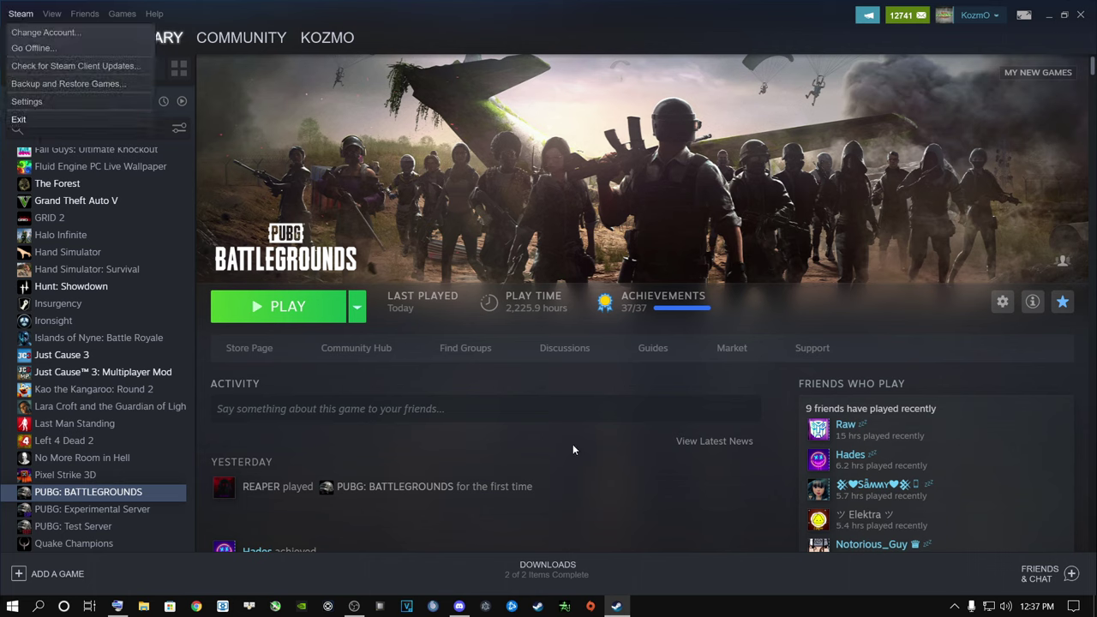
key(Escape)
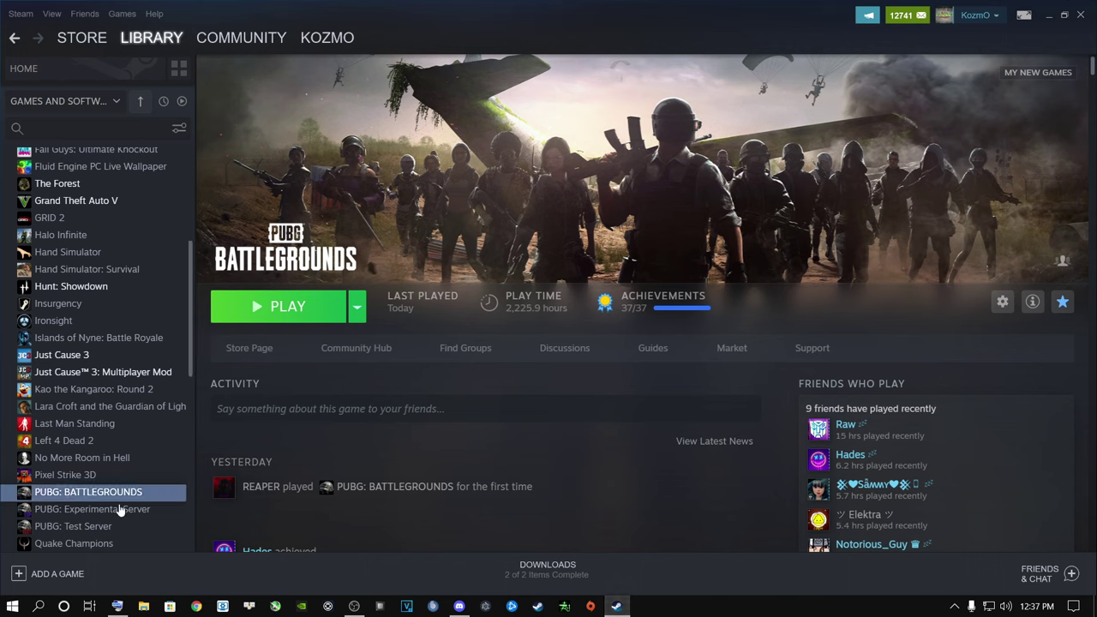
Launch PUBG: BATTLEGROUNDS and open its in-game settings.
click(279, 308)
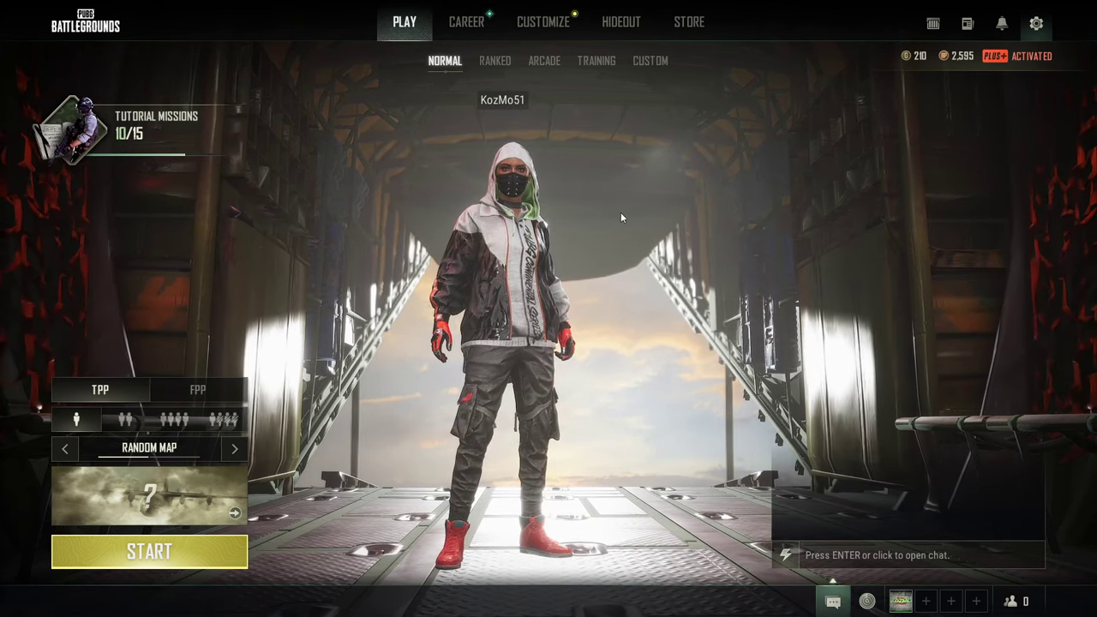
click(1037, 24)
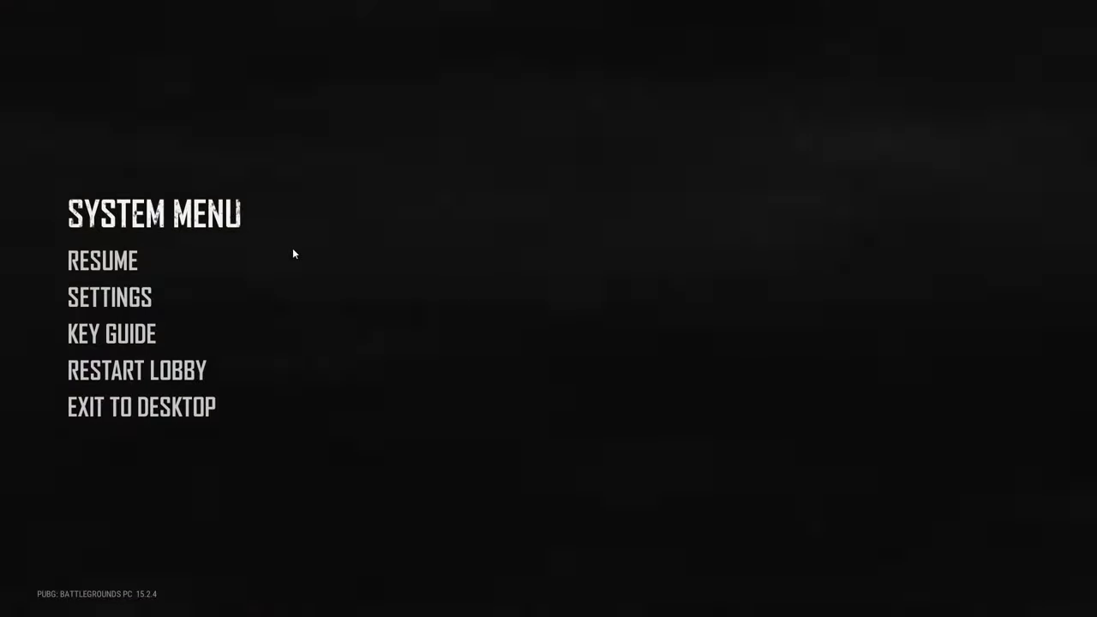
click(109, 294)
Review the Graphics Advanced Settings: Render Scale 99, FOV 103, all quality Ultra.
scroll(445, 319, down, 2)
scroll(445, 319, down, 5)
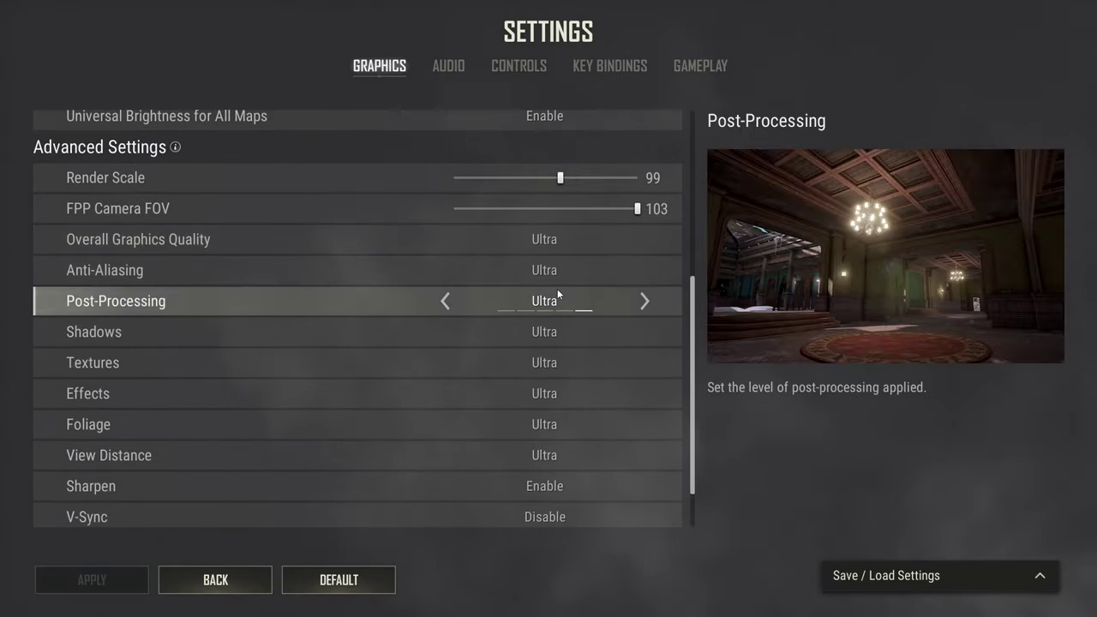
scroll(515, 393, down, 2)
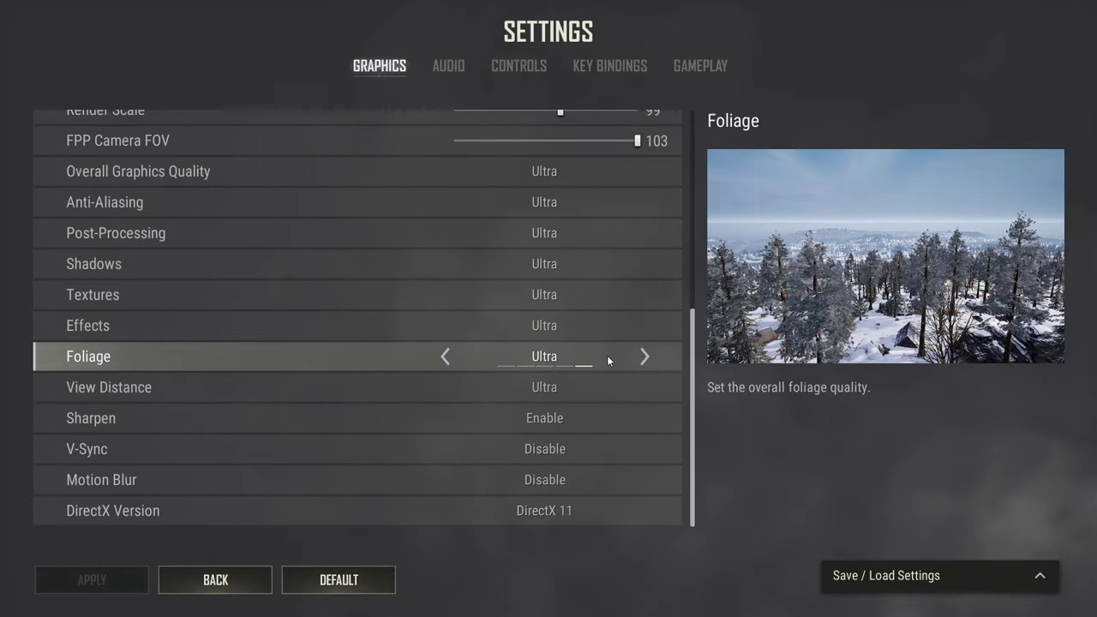
scroll(607, 360, up, 1)
scroll(607, 355, down, 1)
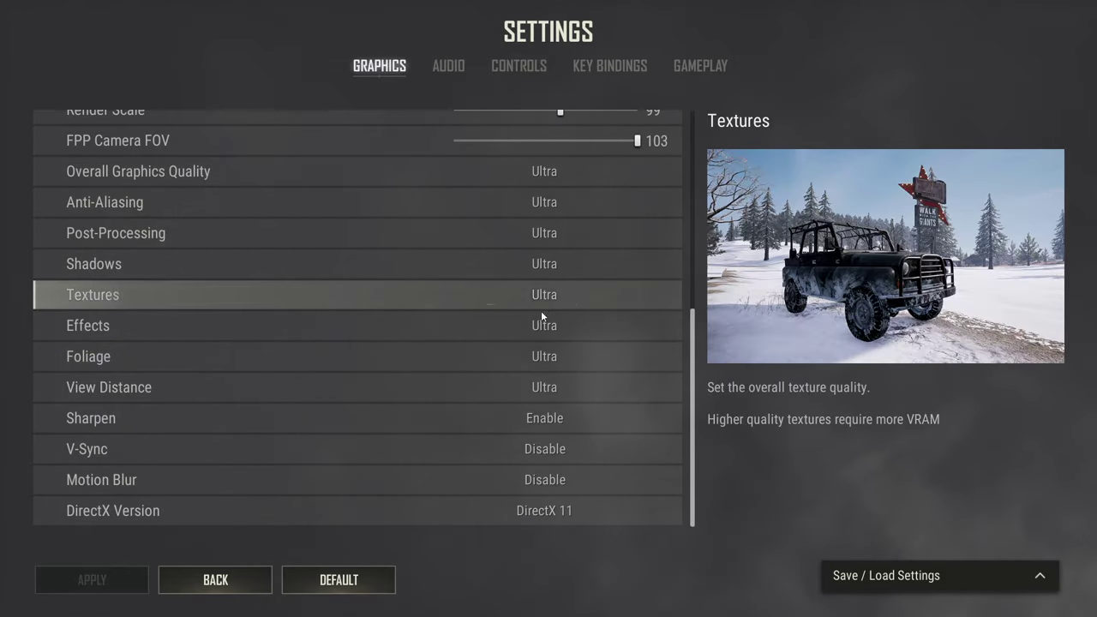
scroll(538, 323, up, 1)
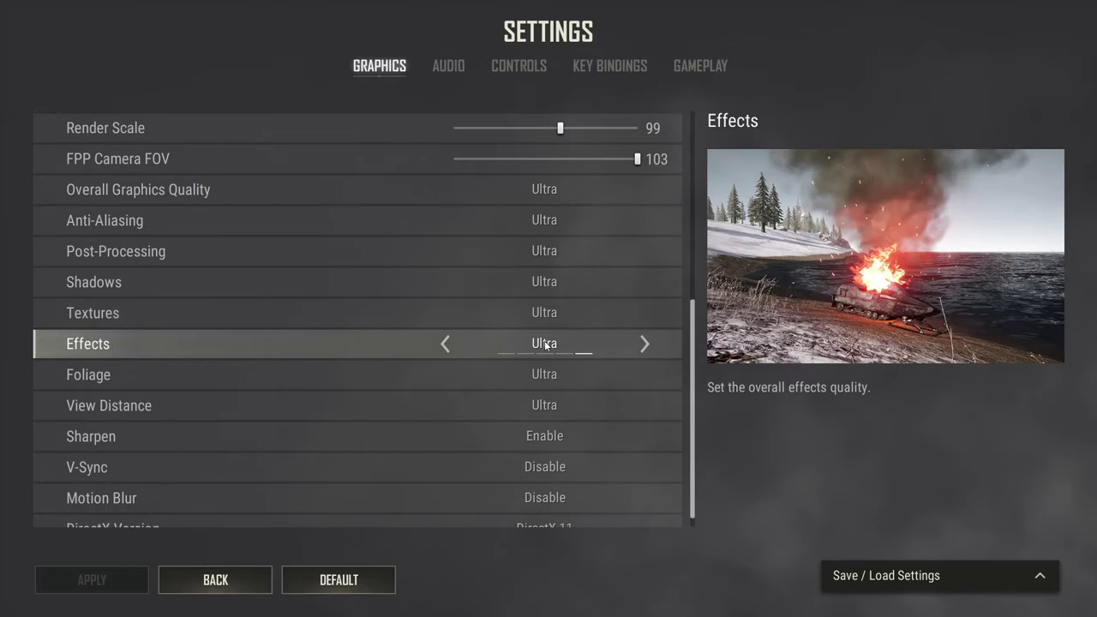